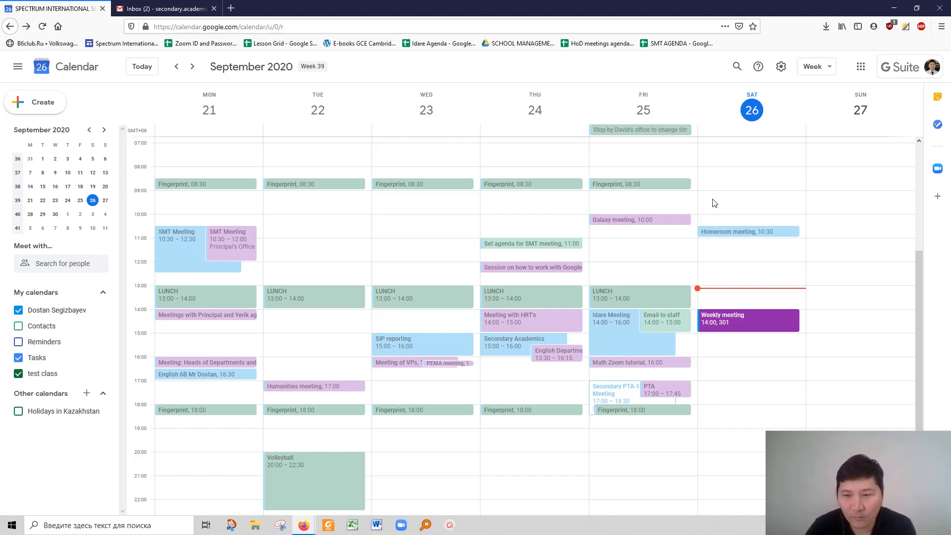
Step: Create a new event on Saturday, September 26, with full details open, and title it "Mock meeting 1"
{"action": "left_click", "coordinate": [721, 292]}
{"action": "left_click", "coordinate": [621, 405]}
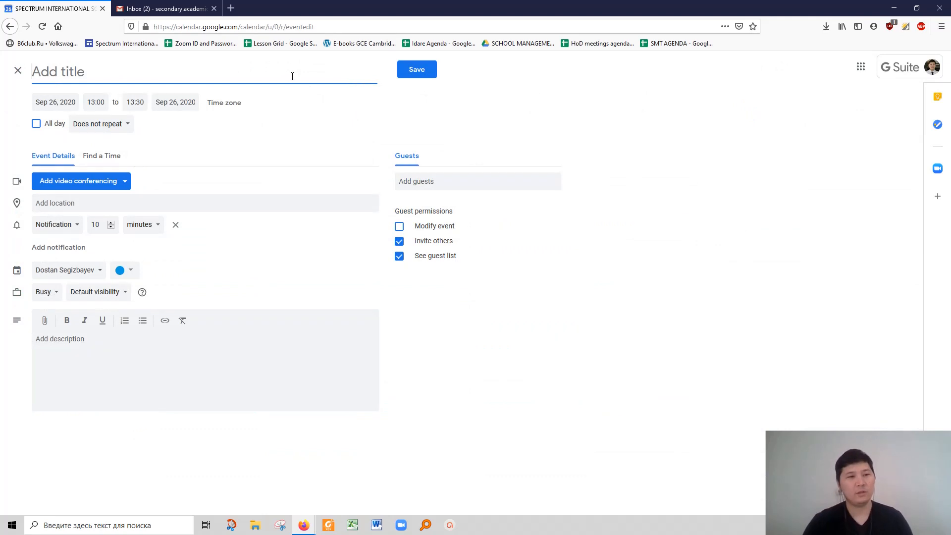
{"action": "type", "text": "Moc"}
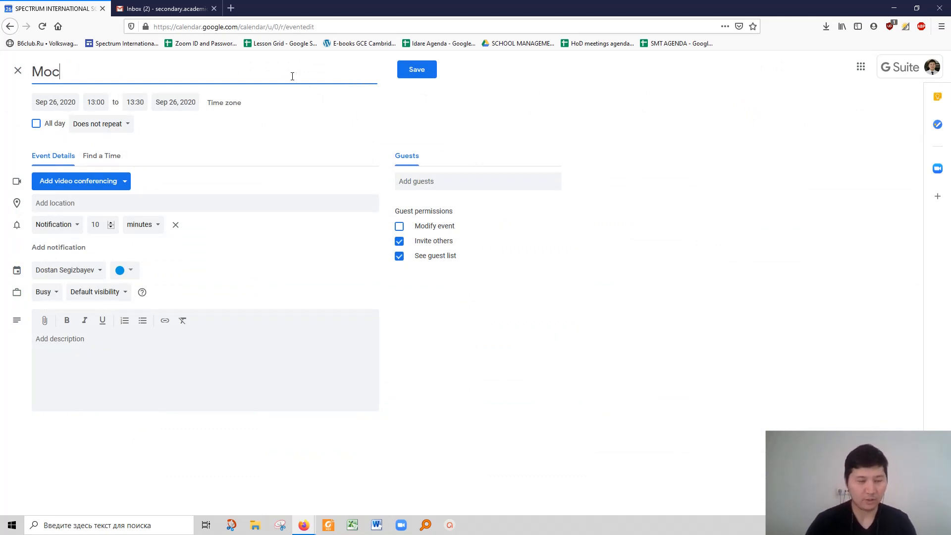
{"action": "type", "text": "k m"}
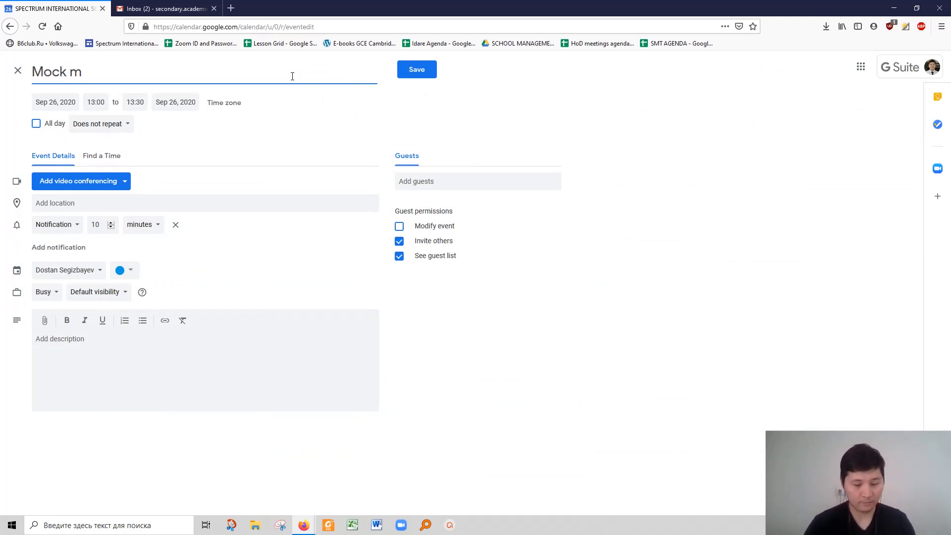
{"action": "type", "text": "eeting 1"}
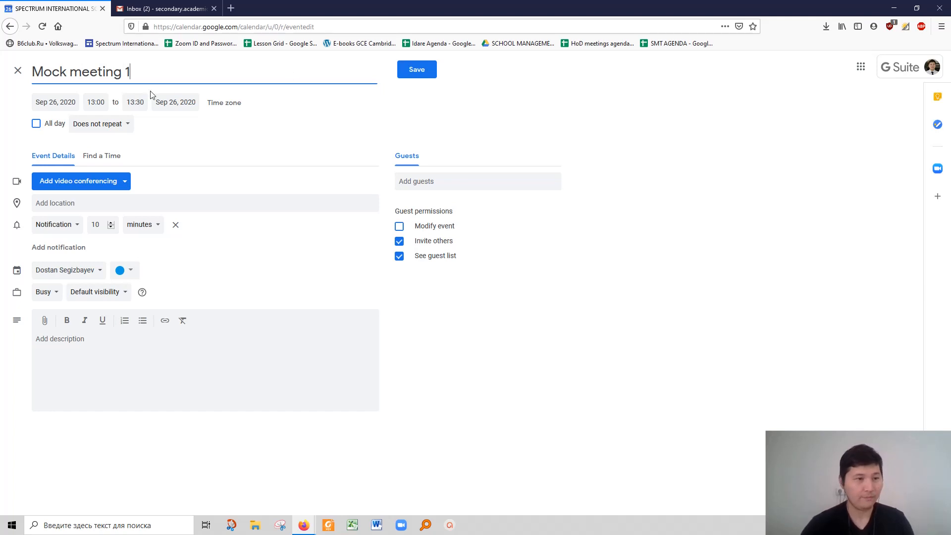
Step: Set the start time of Mock meeting 1 to 13:15 and add Google Meet video conferencing
{"action": "left_click", "coordinate": [99, 103]}
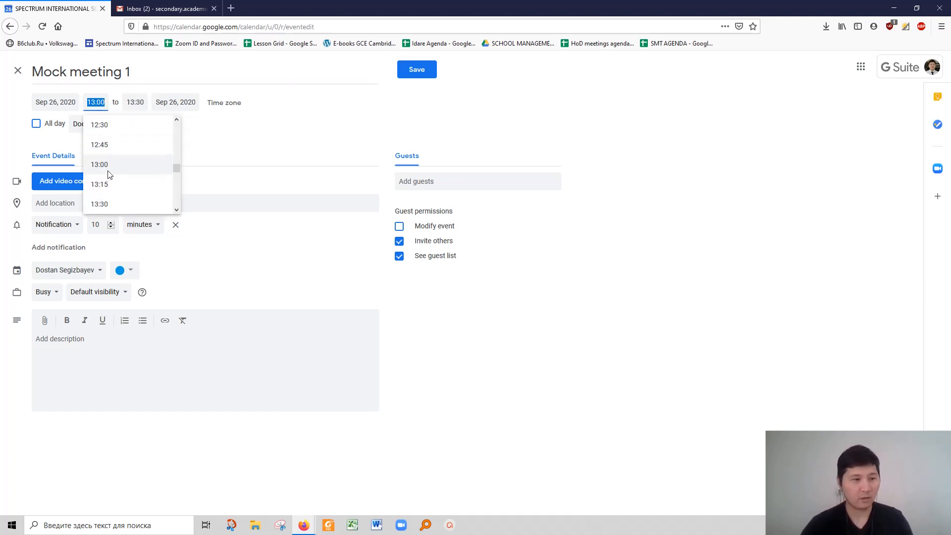
{"action": "left_click", "coordinate": [105, 184]}
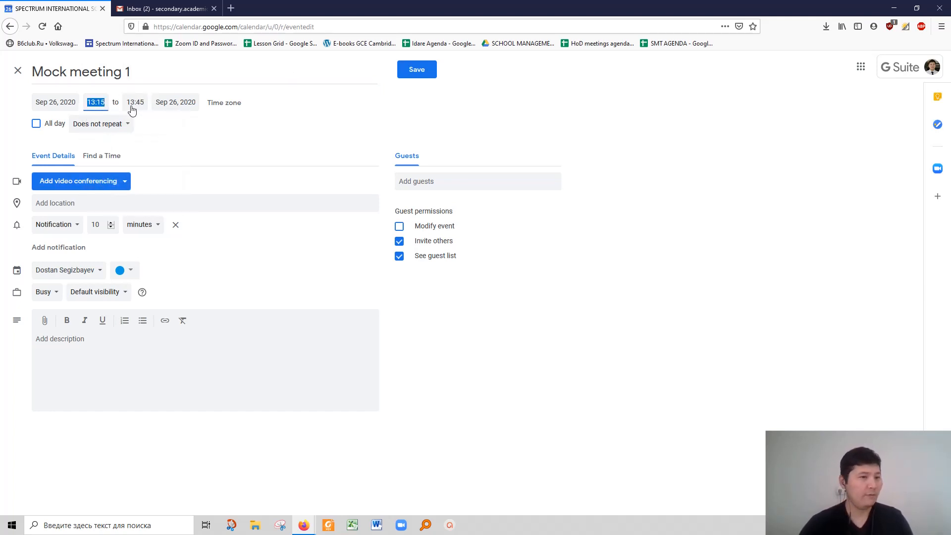
{"action": "left_click", "coordinate": [121, 182]}
{"action": "left_click", "coordinate": [92, 212]}
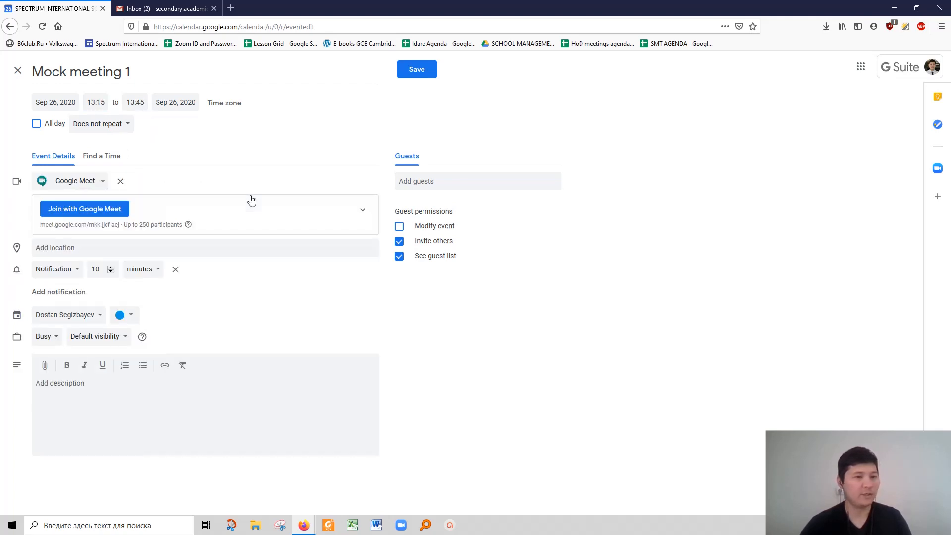
Step: Add the mock group as guests of Mock meeting 1 and save the event, sending invitation emails
{"action": "left_click", "coordinate": [448, 181]}
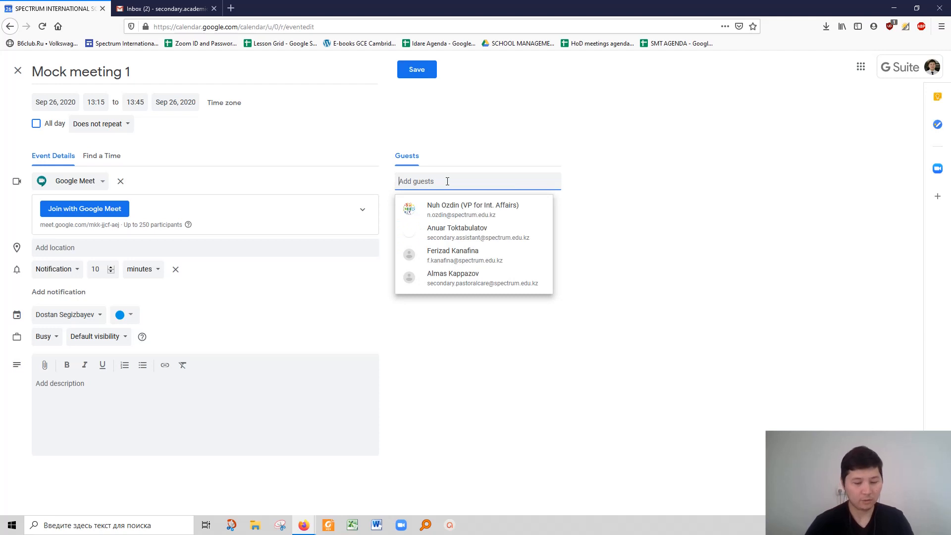
{"action": "type", "text": "mock"}
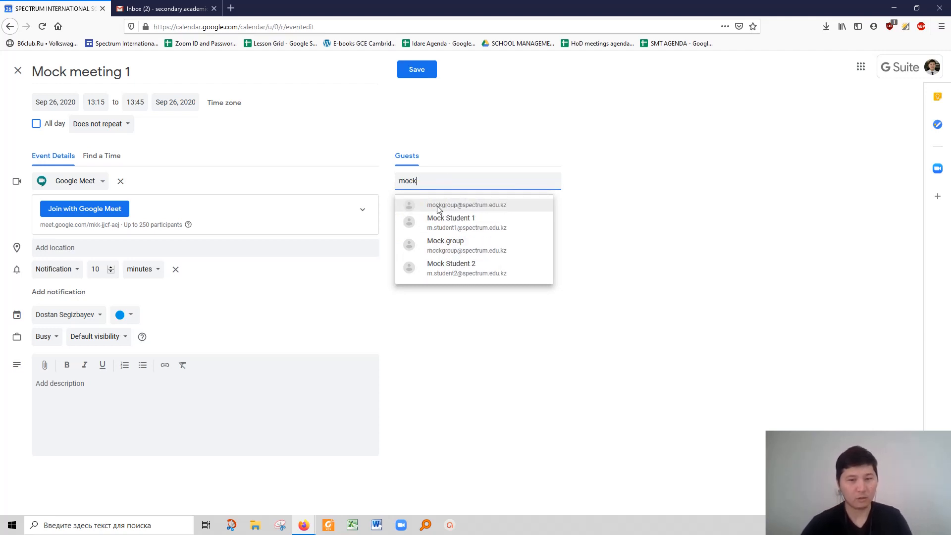
{"action": "left_click", "coordinate": [439, 207]}
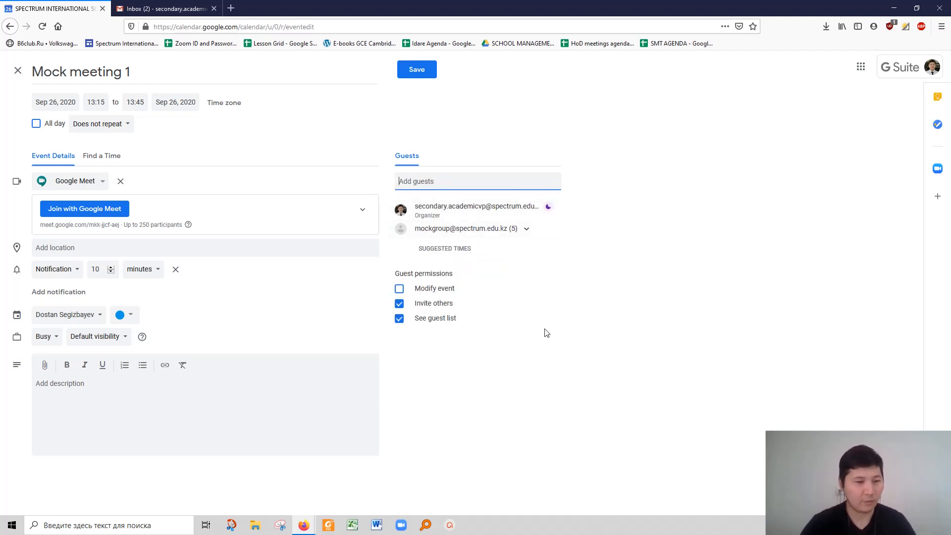
{"action": "left_click", "coordinate": [416, 73]}
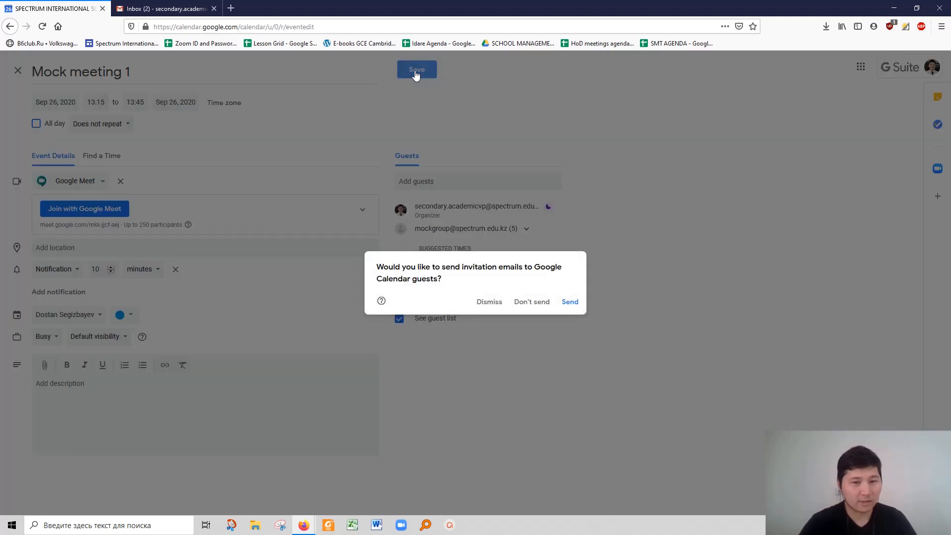
{"action": "left_click", "coordinate": [569, 303]}
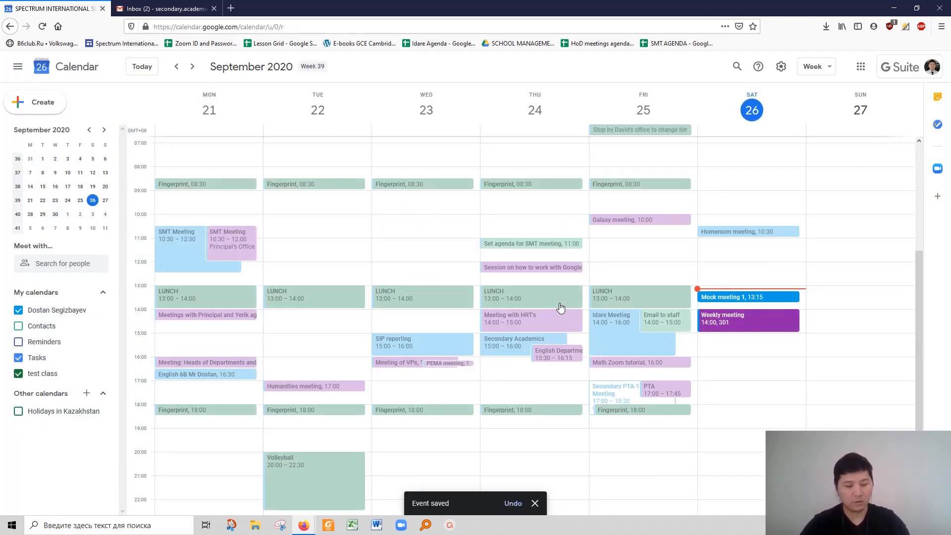
Step: Switch to the student's Gmail and refresh the inbox to check for the Mock meeting 1 invitation, returning to Google Calendar
{"action": "key", "text": "alt+Tab"}
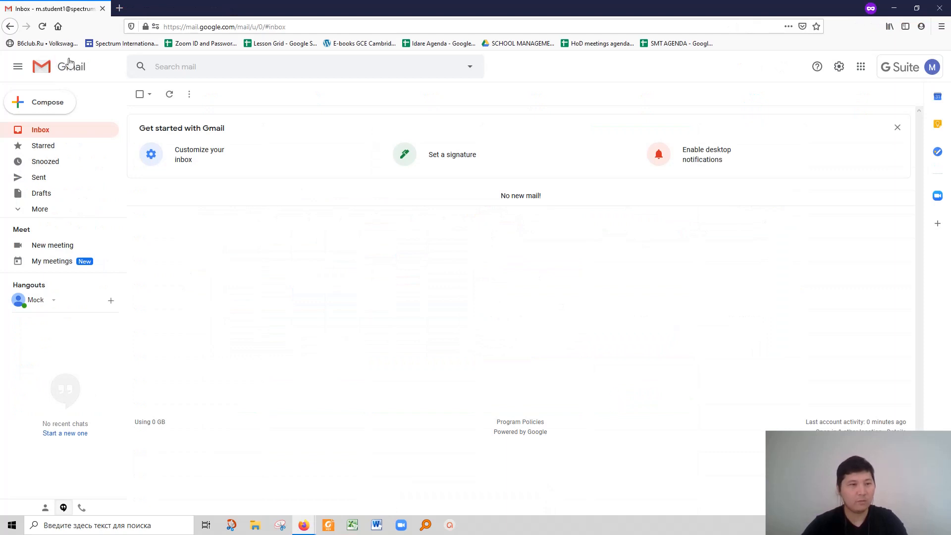
{"action": "left_click", "coordinate": [168, 95]}
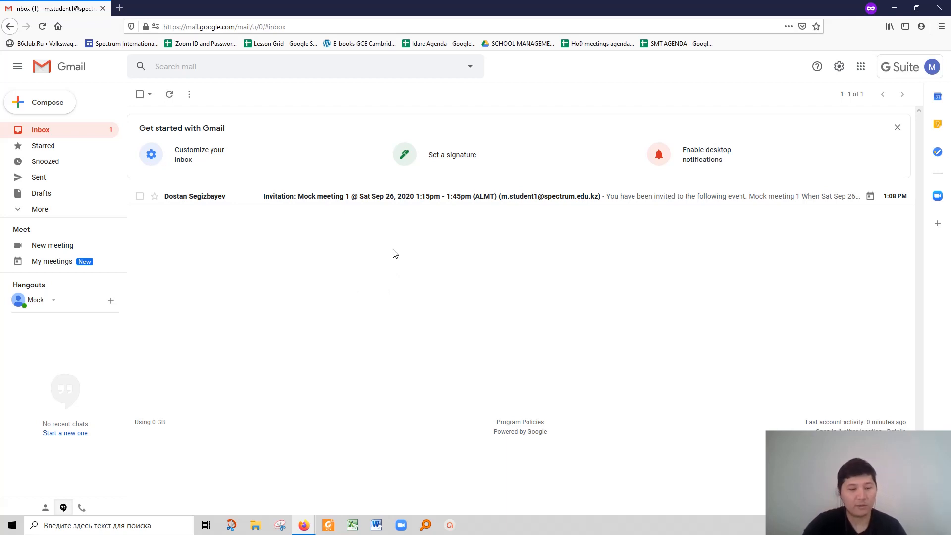
{"action": "key", "text": "alt+Tab"}
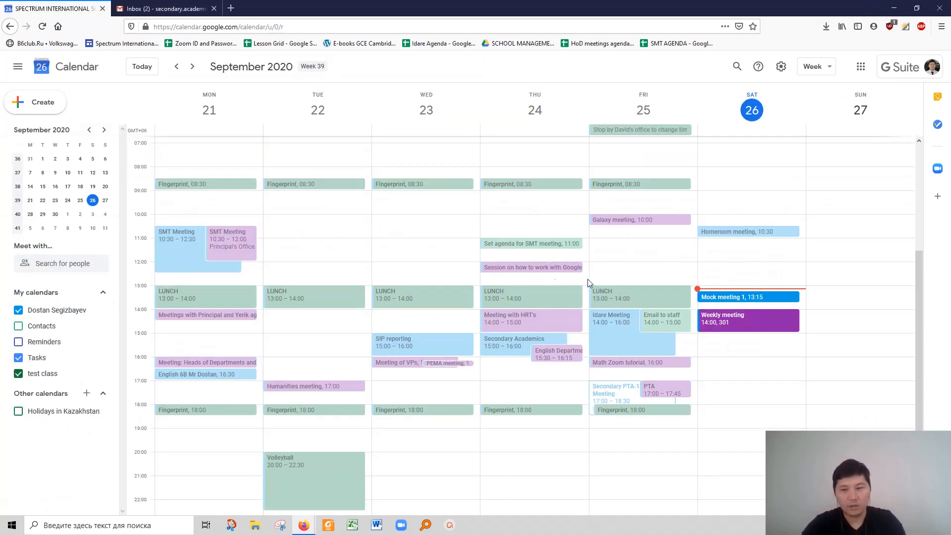
Step: Create another event on Saturday, September 26, titled "Mock meeting 2", with a start time of 14:30
{"action": "left_click", "coordinate": [715, 304]}
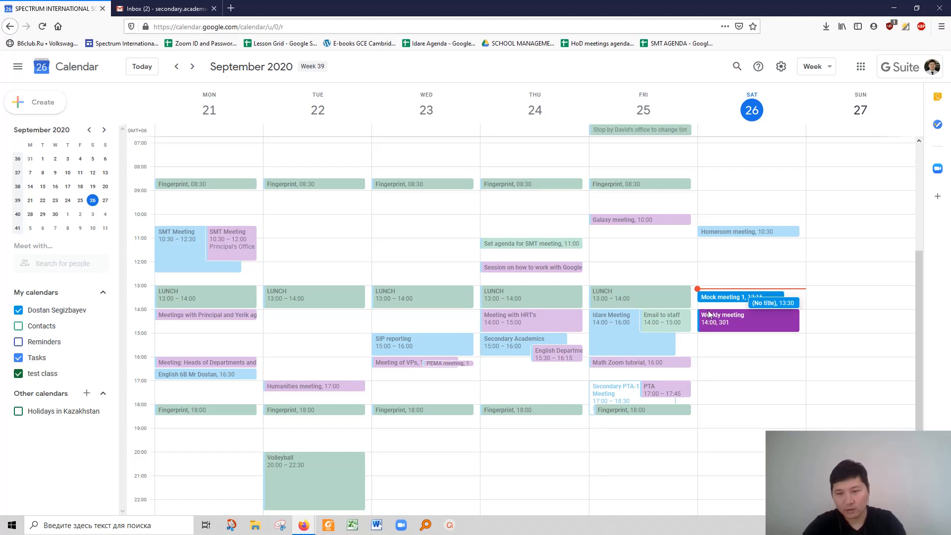
{"action": "left_click", "coordinate": [624, 398]}
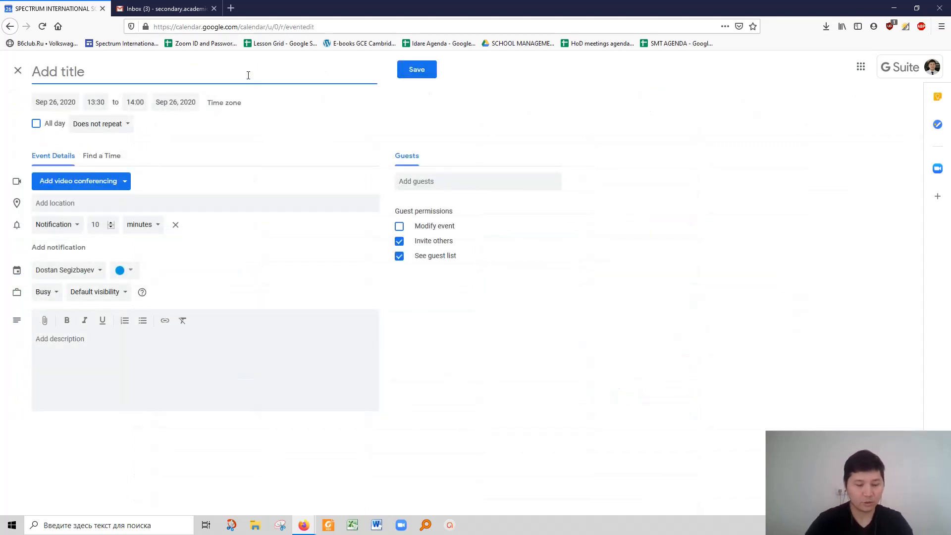
{"action": "type", "text": "Mock"}
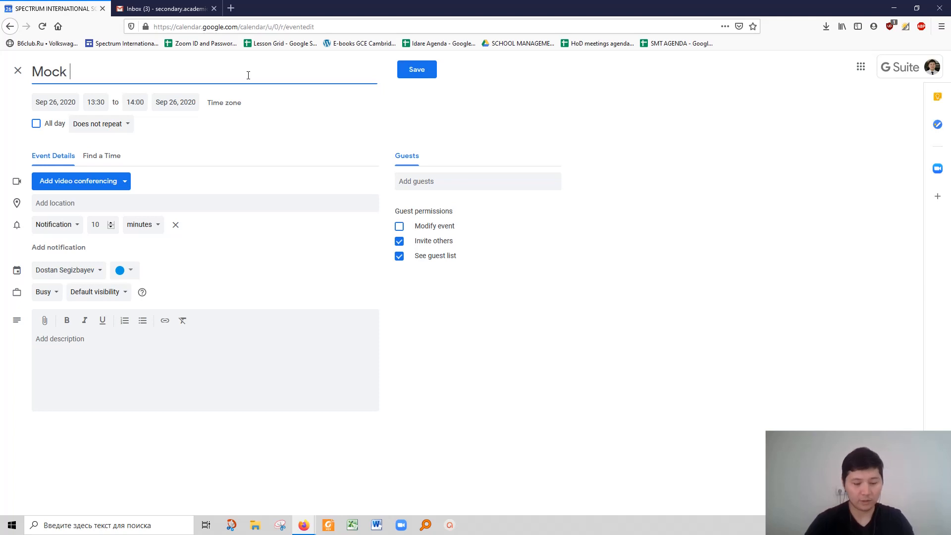
{"action": "type", "text": " mee"}
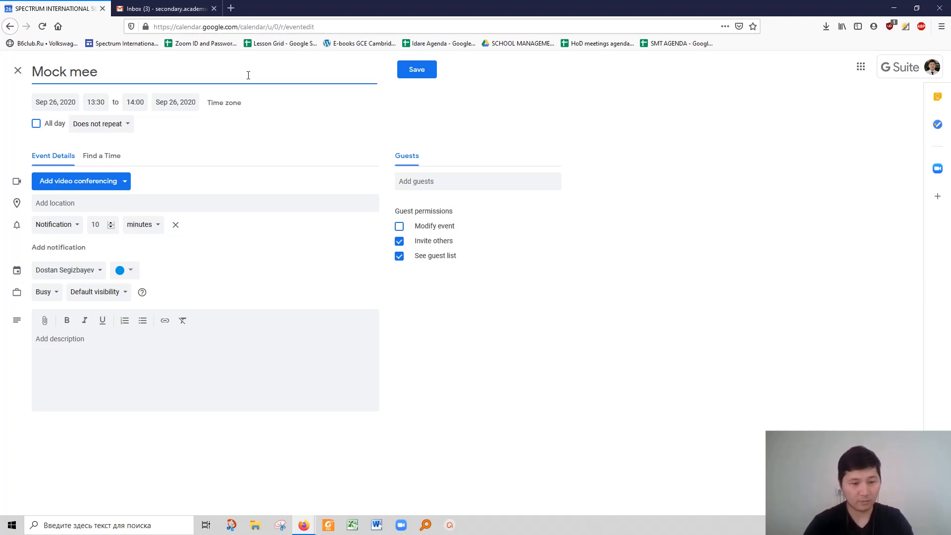
{"action": "type", "text": "ting 2"}
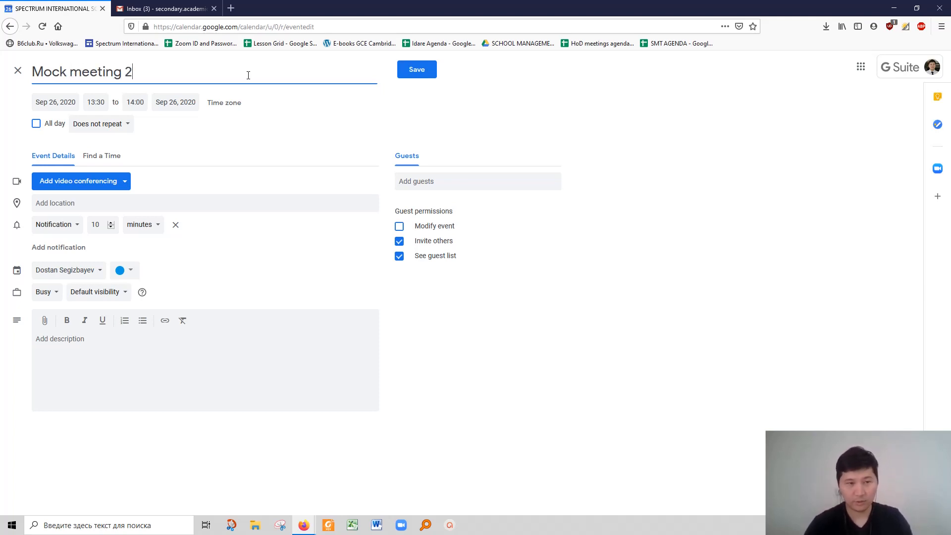
{"action": "left_click", "coordinate": [111, 102]}
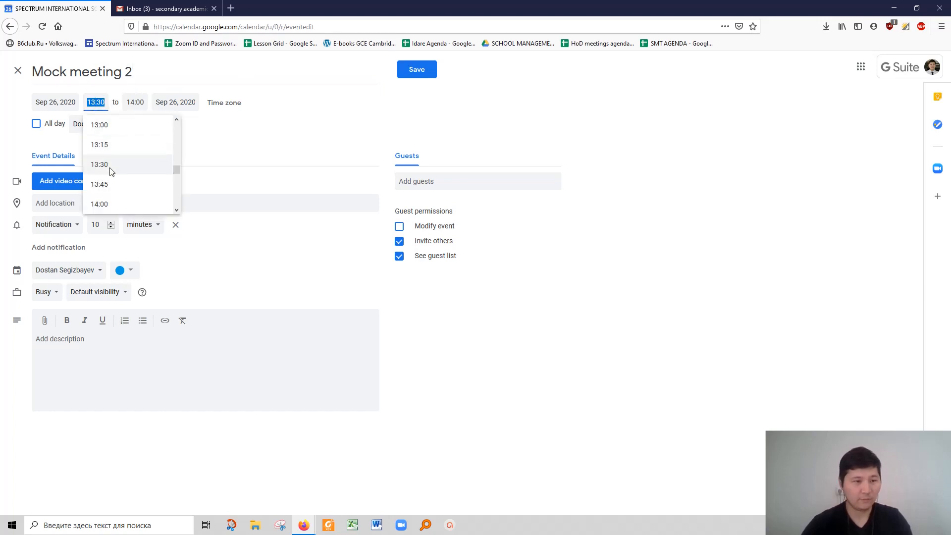
{"action": "scroll", "coordinate": [110, 164], "scroll_direction": "down", "scroll_amount": 2}
{"action": "left_click", "coordinate": [110, 155]}
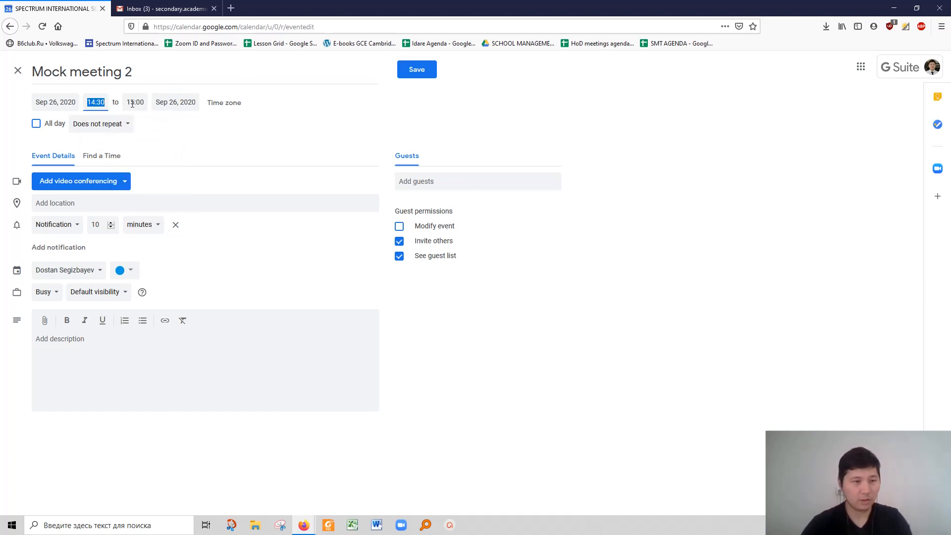
Step: Make Mock meeting 2 repeat weekly on Saturday and add Google Meet video conferencing to it
{"action": "left_click", "coordinate": [108, 125]}
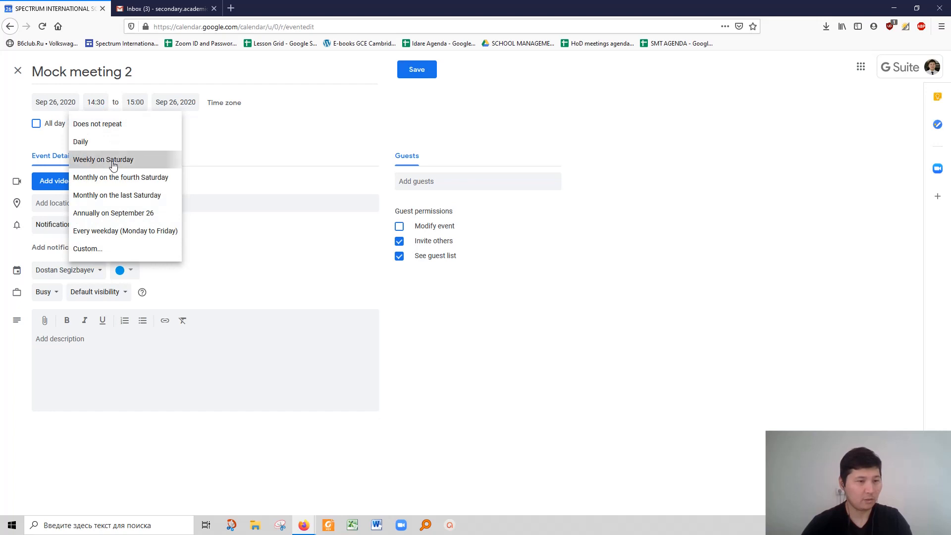
{"action": "left_click", "coordinate": [111, 161]}
{"action": "left_click", "coordinate": [89, 187]}
{"action": "left_click", "coordinate": [85, 208]}
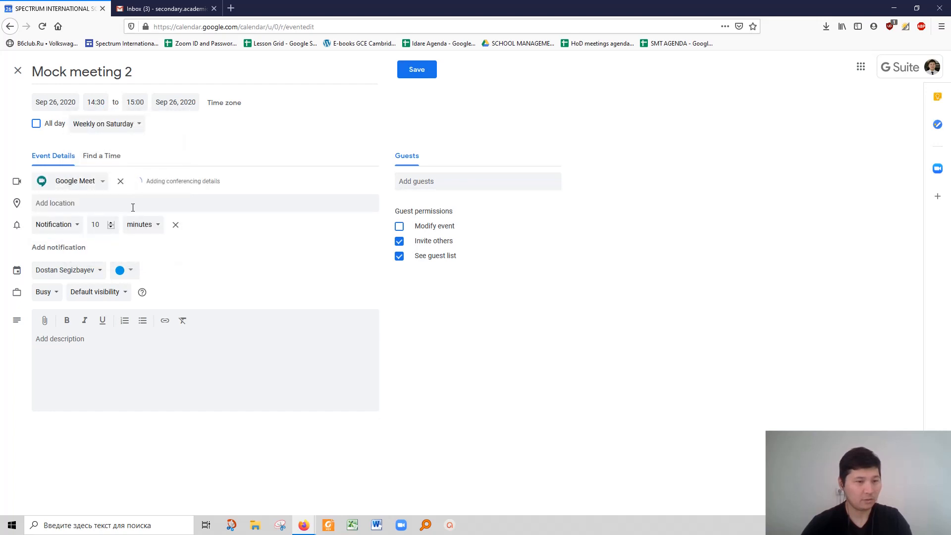
Step: Add the mock group as guests of Mock meeting 2 and save the event without sending invitation emails
{"action": "left_click", "coordinate": [493, 182]}
{"action": "type", "text": "mock"}
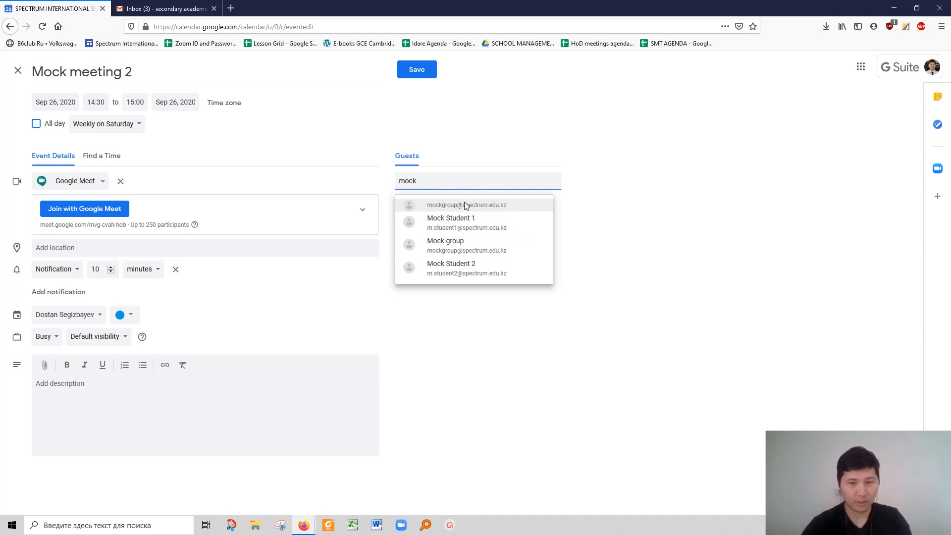
{"action": "left_click", "coordinate": [466, 206]}
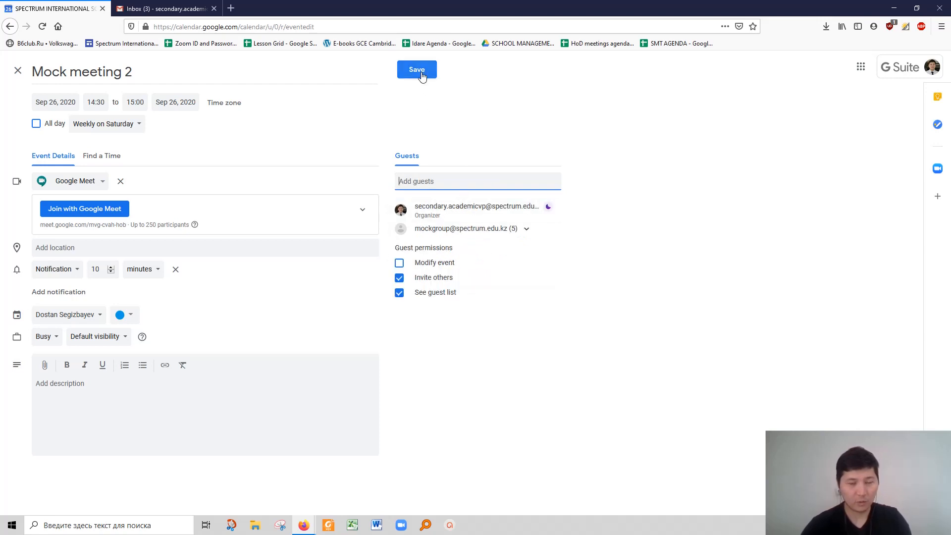
{"action": "left_click", "coordinate": [417, 69]}
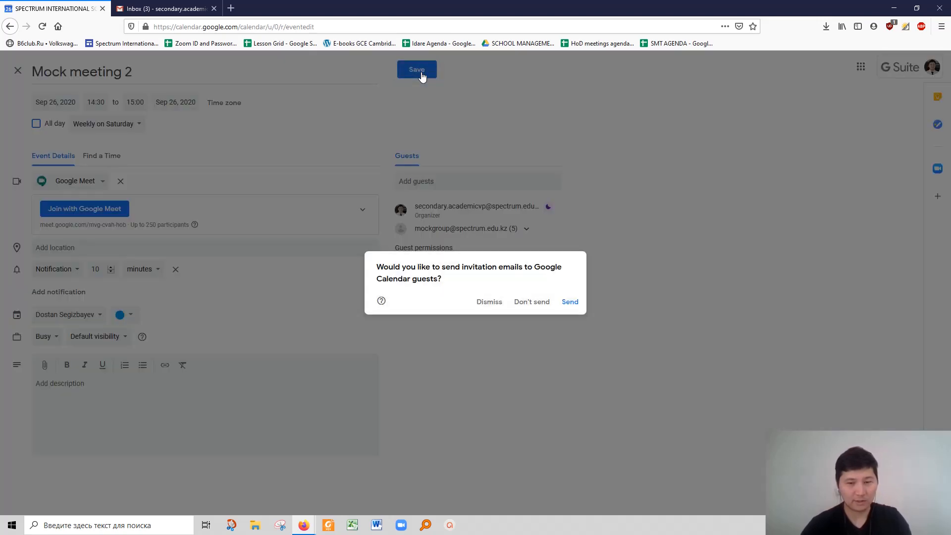
{"action": "left_click", "coordinate": [528, 304]}
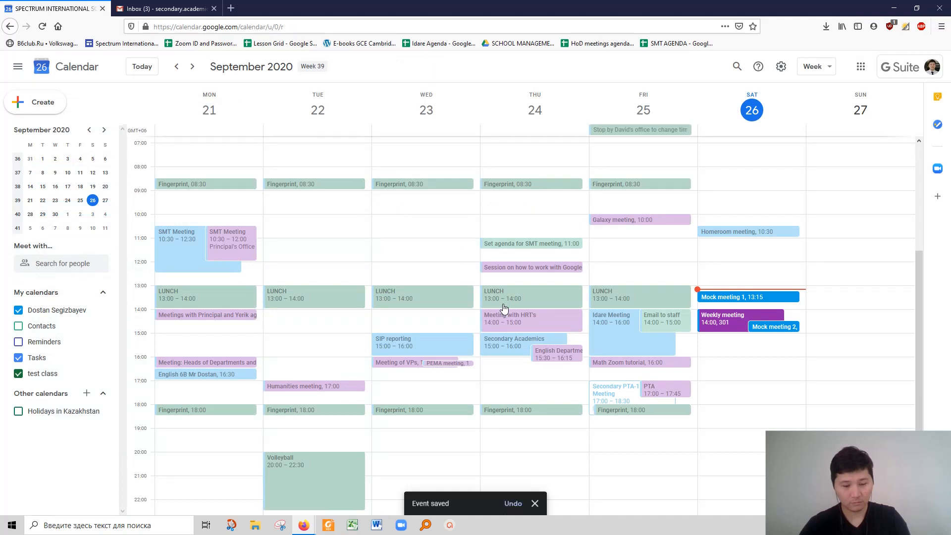
Step: Check the student's refreshed Gmail inbox for a Mock meeting 2 invitation and view the student's scheduled meetings in Google Meet
{"action": "key", "text": "alt+Tab"}
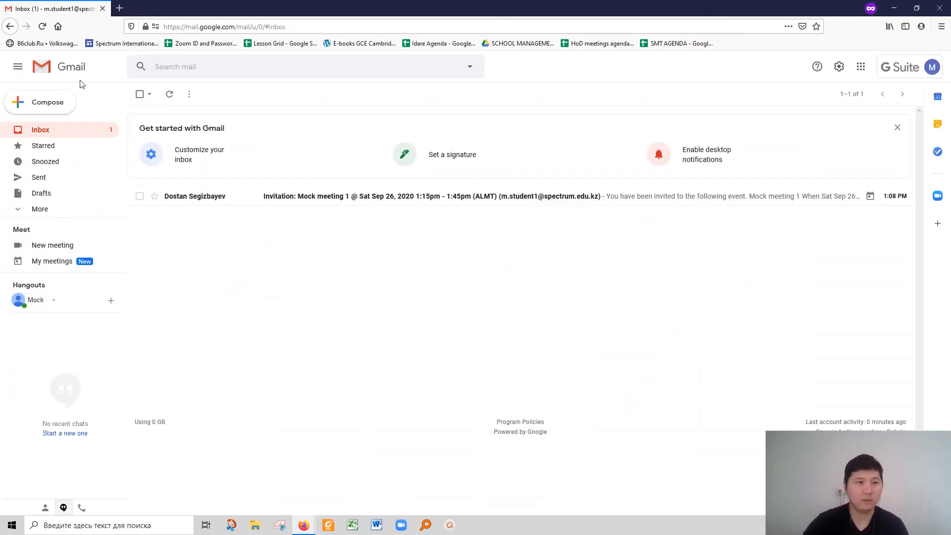
{"action": "left_click", "coordinate": [169, 96]}
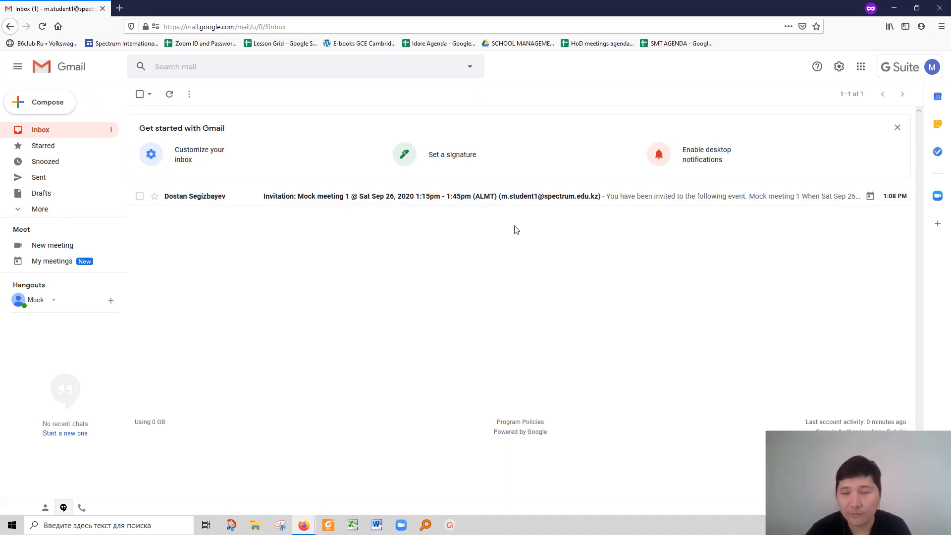
{"action": "left_click", "coordinate": [863, 69]}
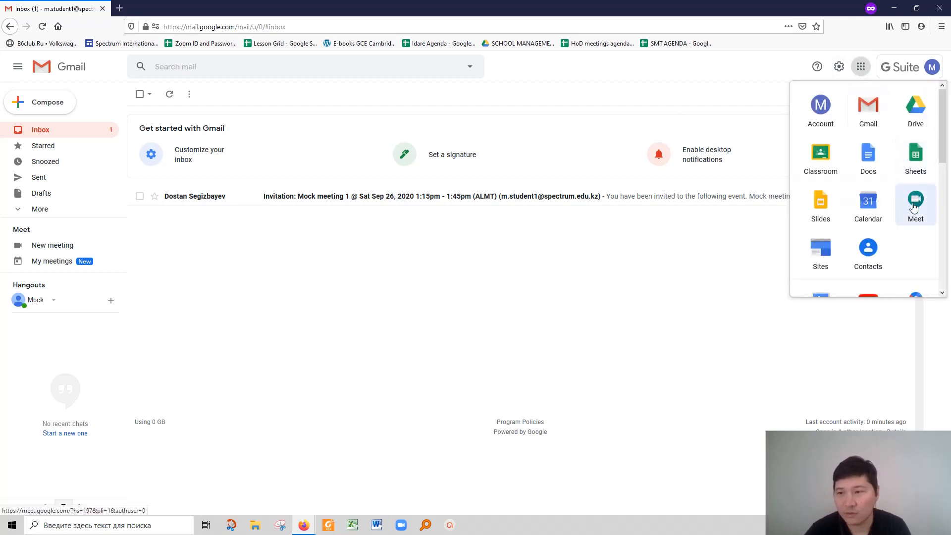
{"action": "left_click", "coordinate": [914, 206]}
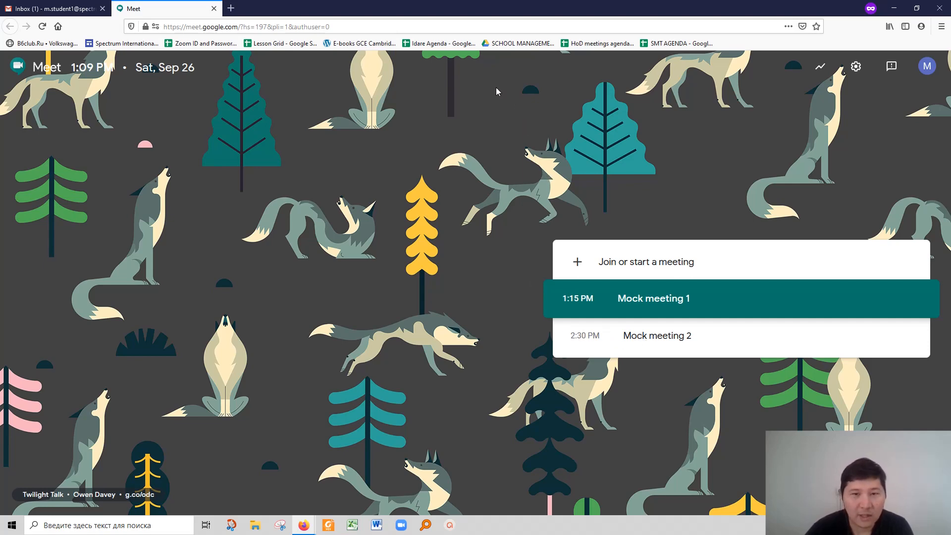
Step: Open the Mock meeting 1 invitation in the student's Gmail inbox and accept it with Yes
{"action": "left_click", "coordinate": [43, 7]}
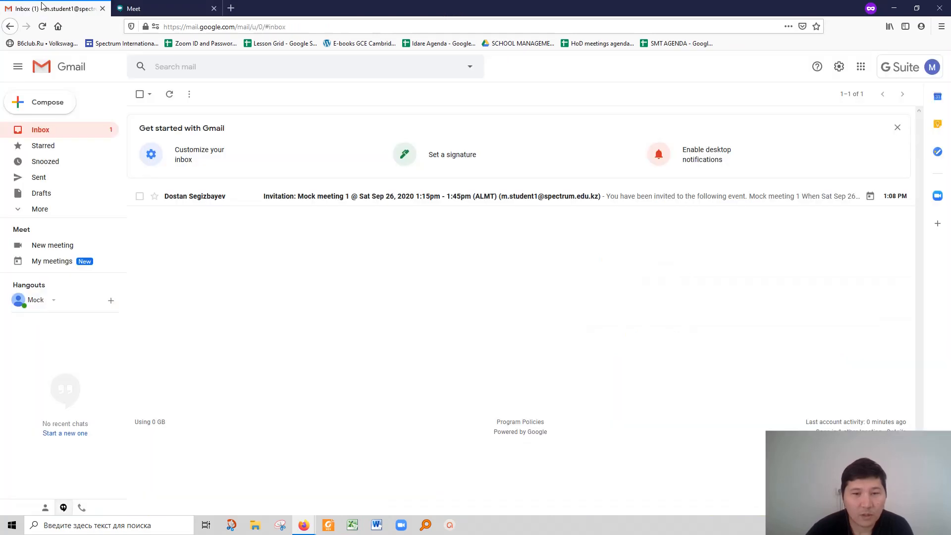
{"action": "left_click", "coordinate": [395, 198]}
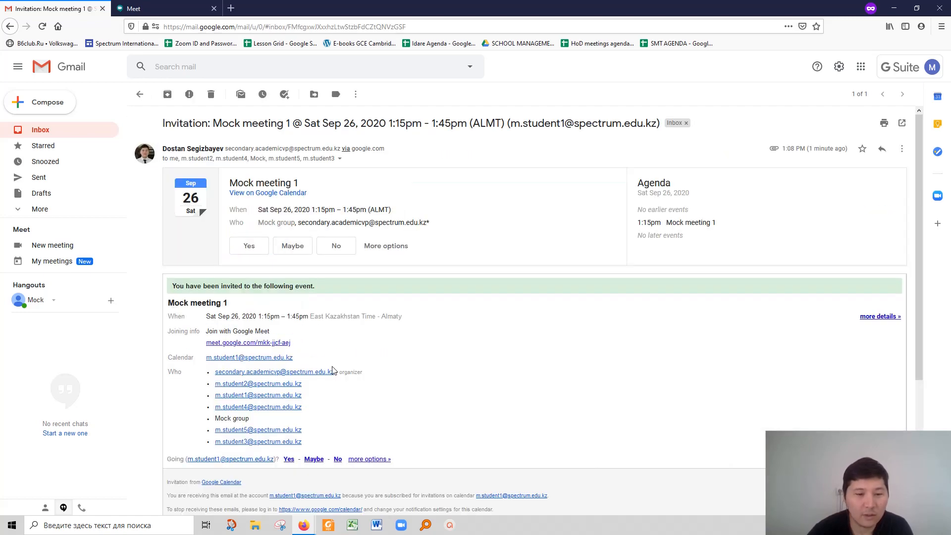
{"action": "left_click", "coordinate": [289, 460]}
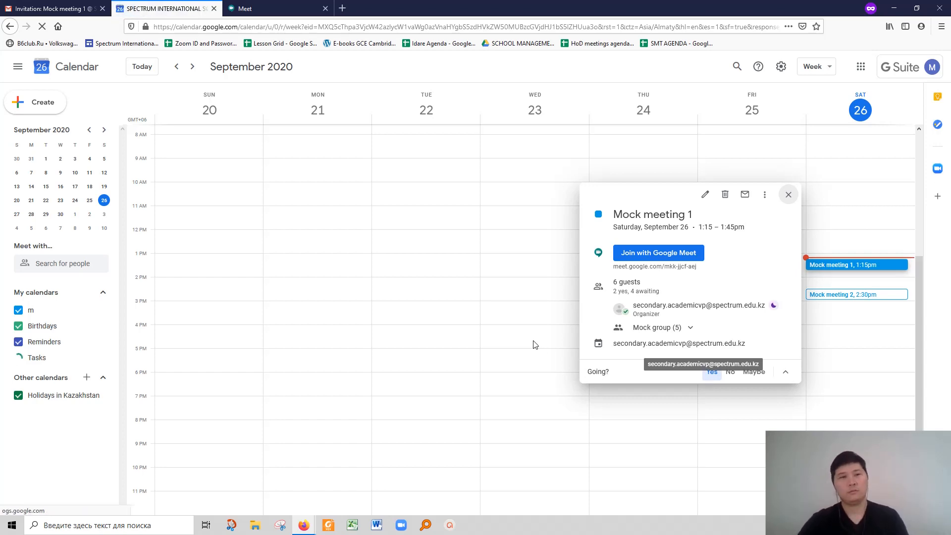
Step: Open the Mock meeting 1 acceptance email in the teacher's Gmail inbox and start a filter for messages like it
{"action": "key", "text": "alt+Tab"}
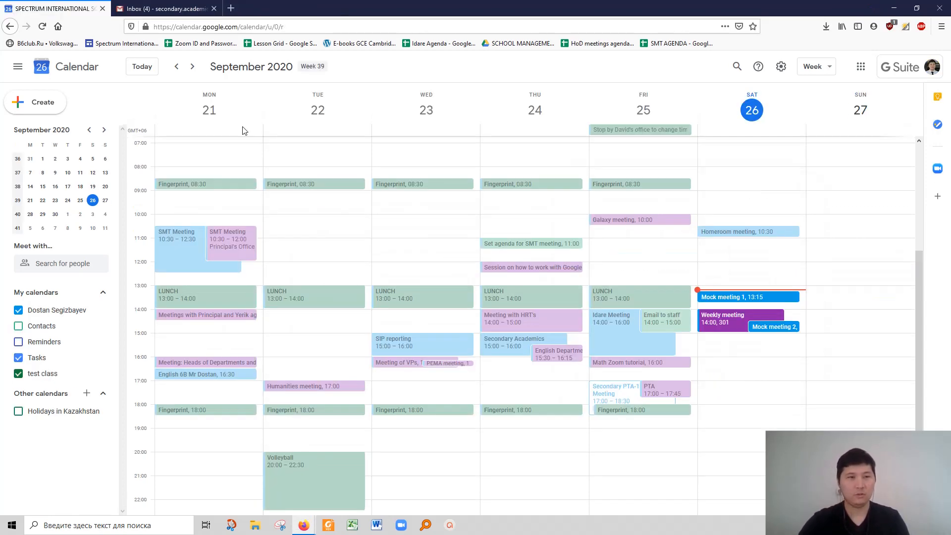
{"action": "left_click", "coordinate": [145, 8]}
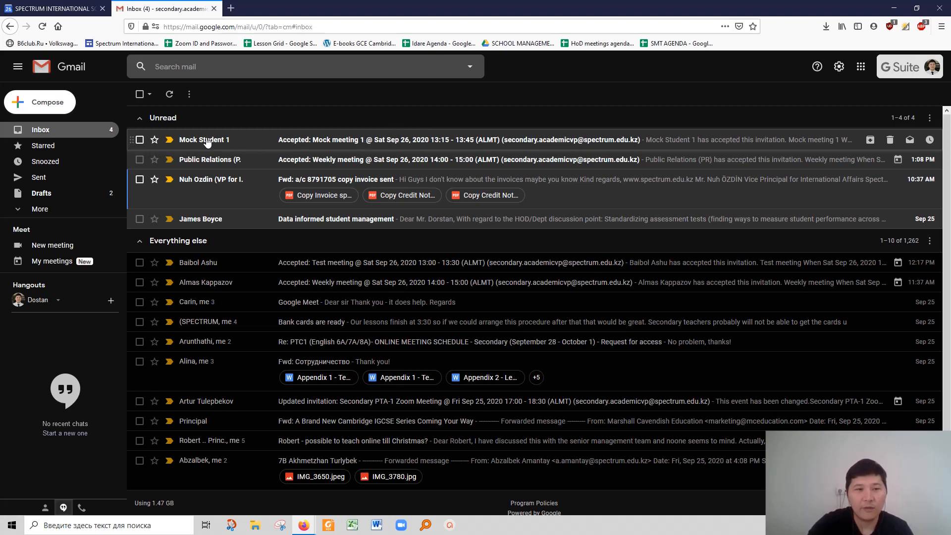
{"action": "left_click", "coordinate": [380, 141]}
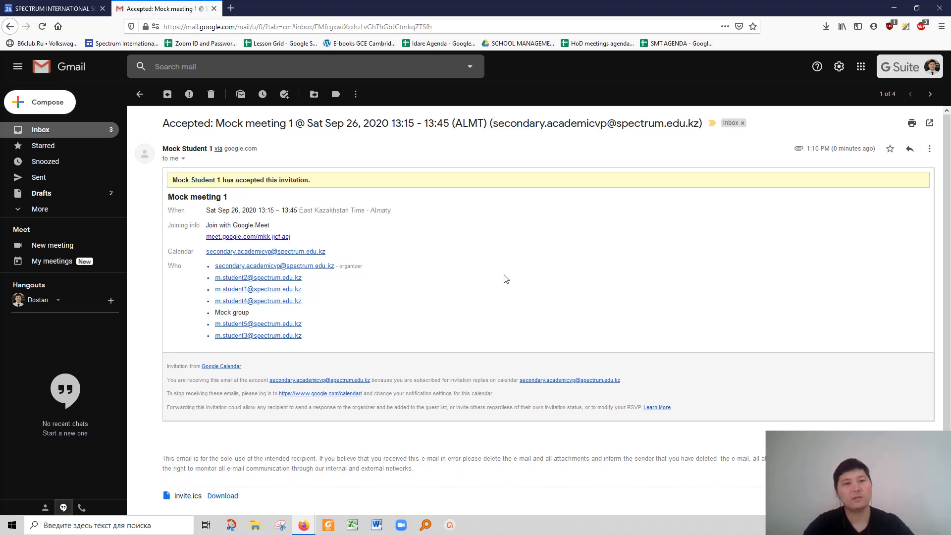
{"action": "left_click", "coordinate": [355, 96]}
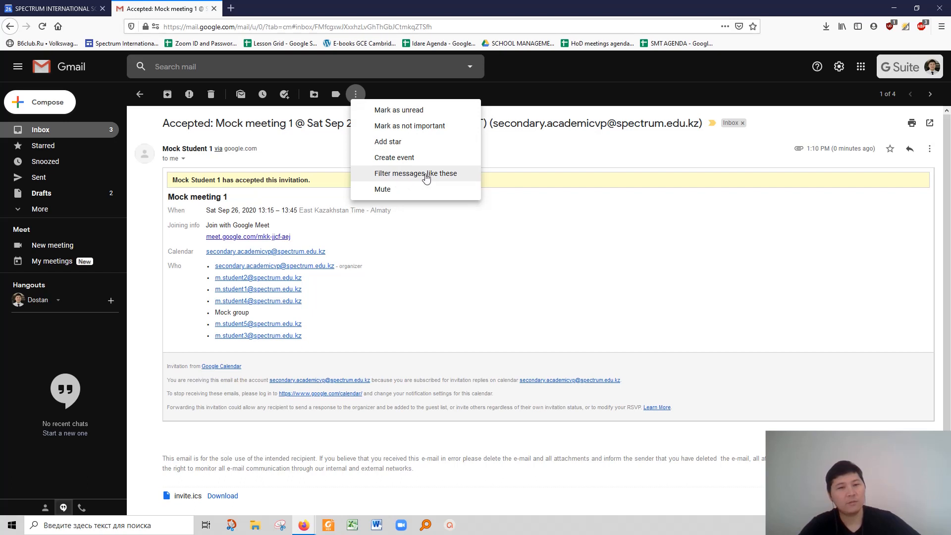
{"action": "left_click", "coordinate": [411, 174]}
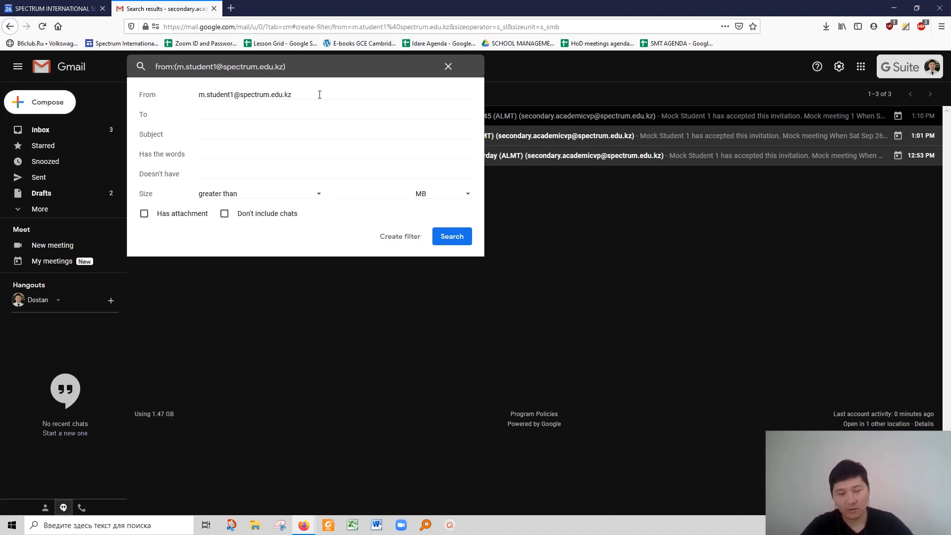
Step: Clear the filter's sender criterion and make it match messages that have the words "has accepted this invitation"
{"action": "left_click", "coordinate": [320, 95]}
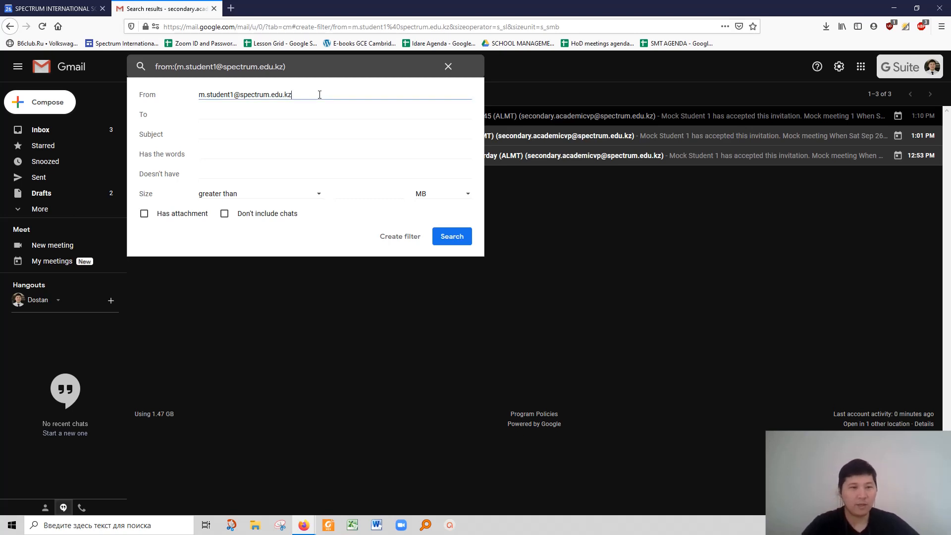
{"action": "left_click_drag", "start_coordinate": [309, 92], "coordinate": [196, 91]}
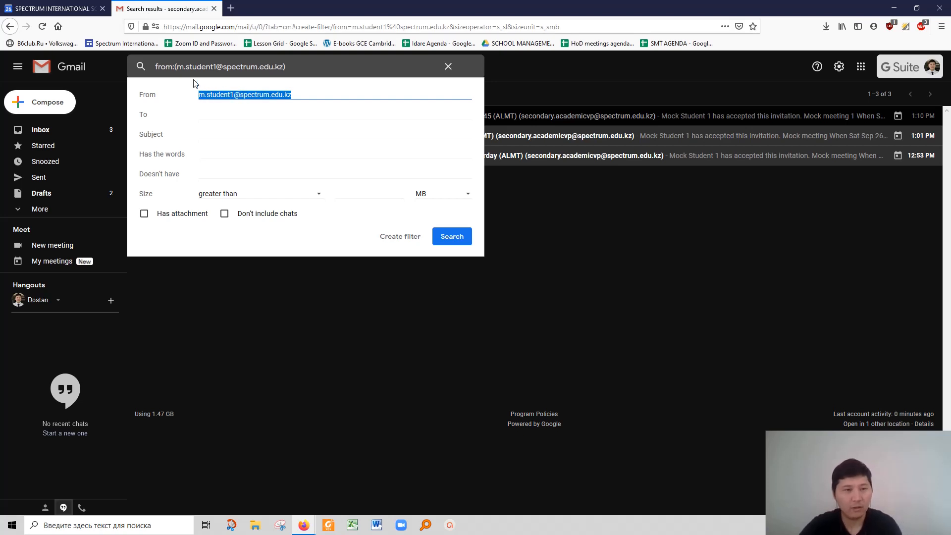
{"action": "key", "text": "BackSpace"}
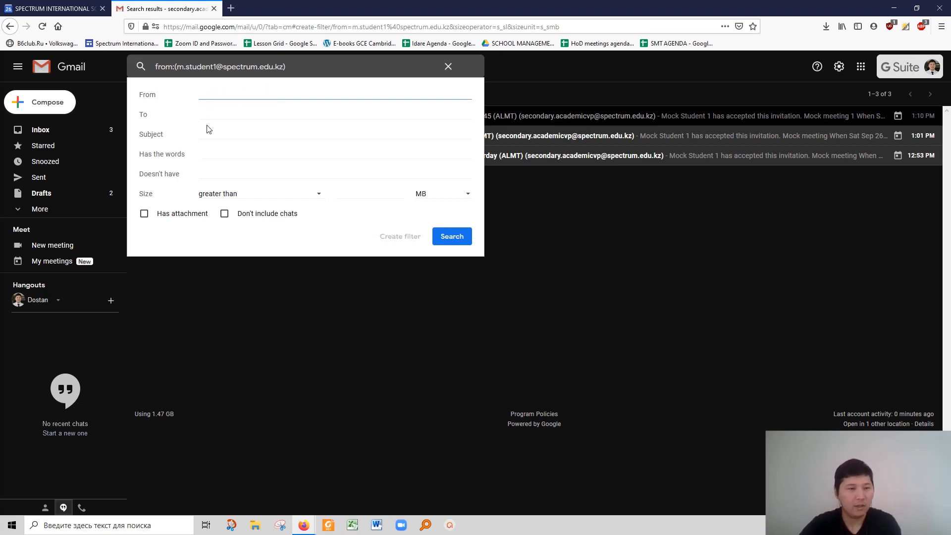
{"action": "left_click", "coordinate": [211, 154]}
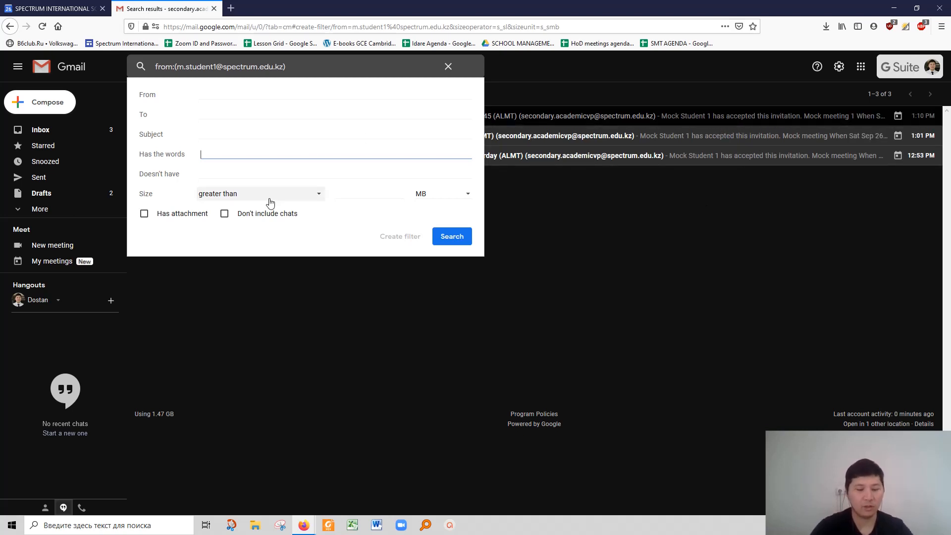
{"action": "type", "text": "has accepted this invitation"}
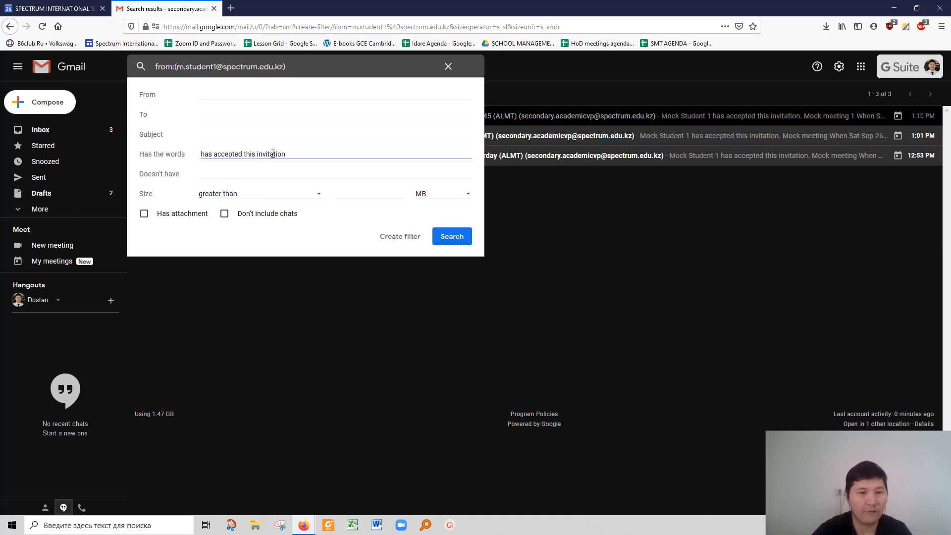
{"action": "left_click_drag", "start_coordinate": [297, 153], "coordinate": [207, 161]}
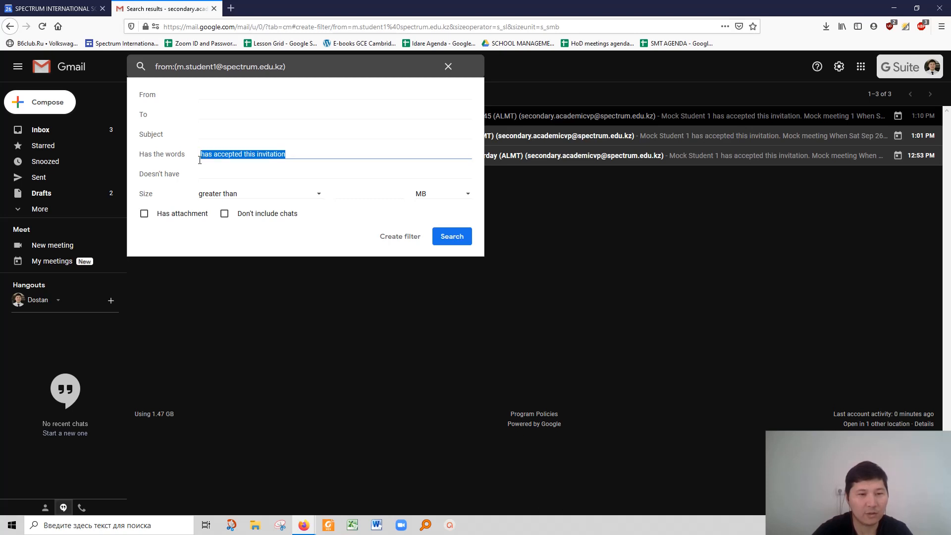
{"action": "left_click", "coordinate": [317, 154]}
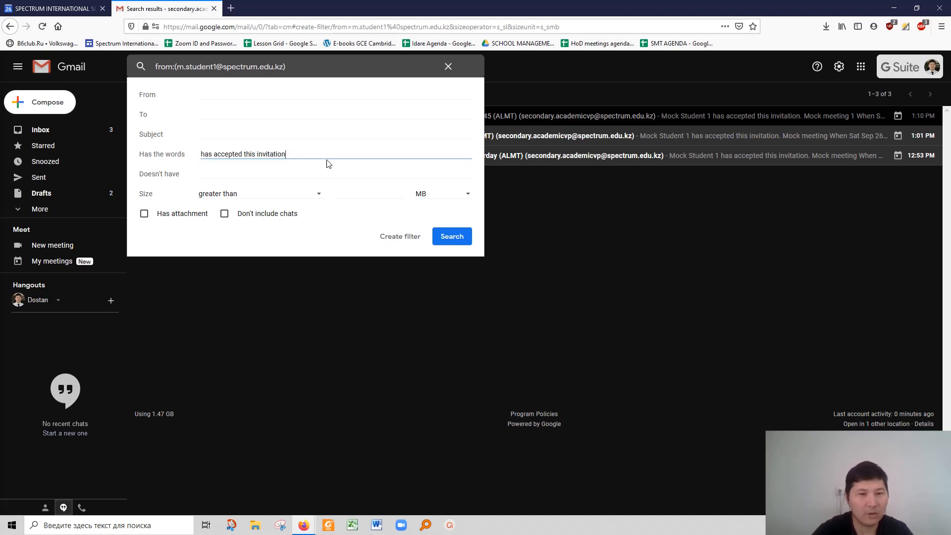
Step: Create the filter with the Skip the Inbox (Archive it) action and return to the inbox
{"action": "left_click", "coordinate": [387, 240]}
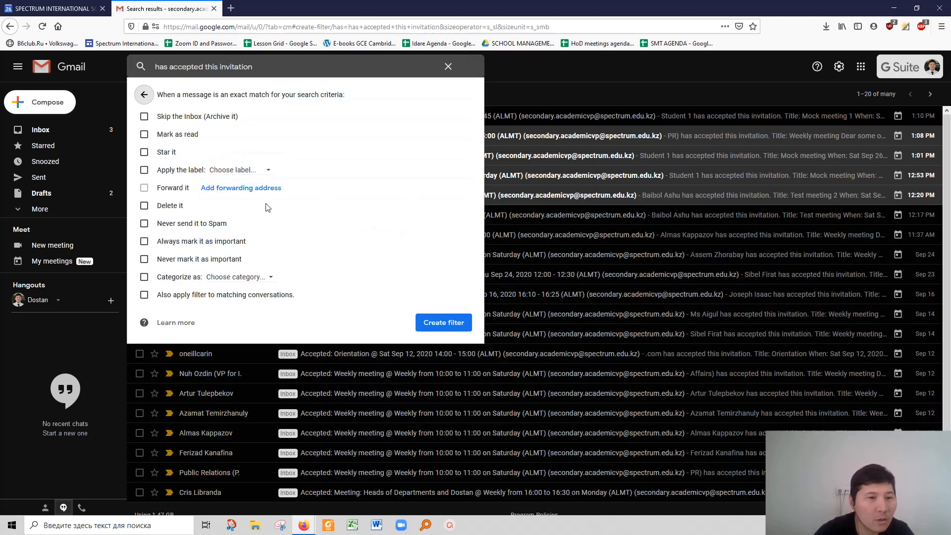
{"action": "left_click", "coordinate": [145, 118]}
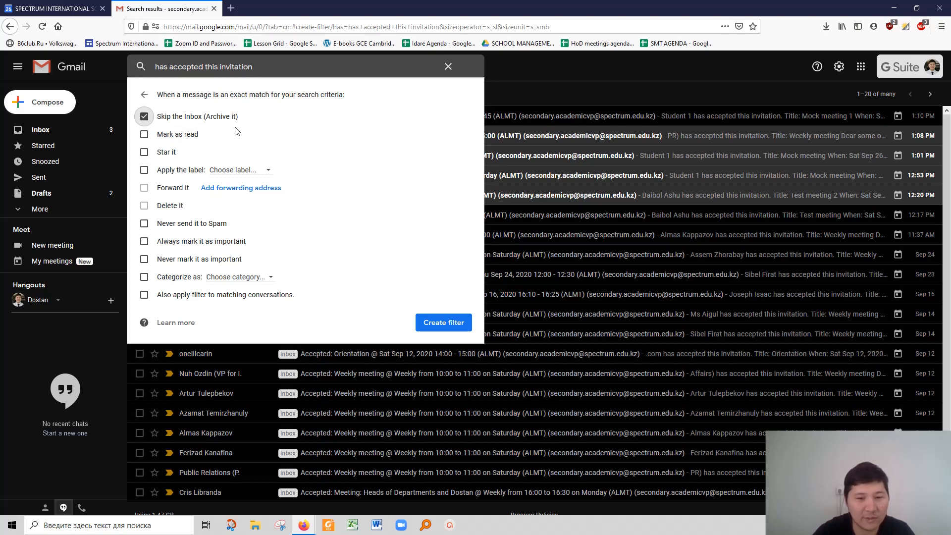
{"action": "left_click", "coordinate": [431, 325]}
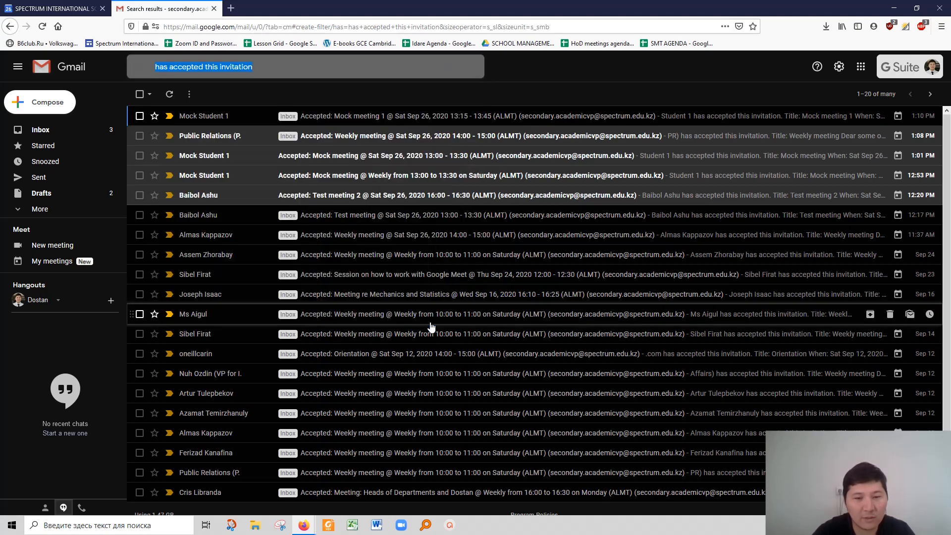
{"action": "left_click", "coordinate": [339, 115]}
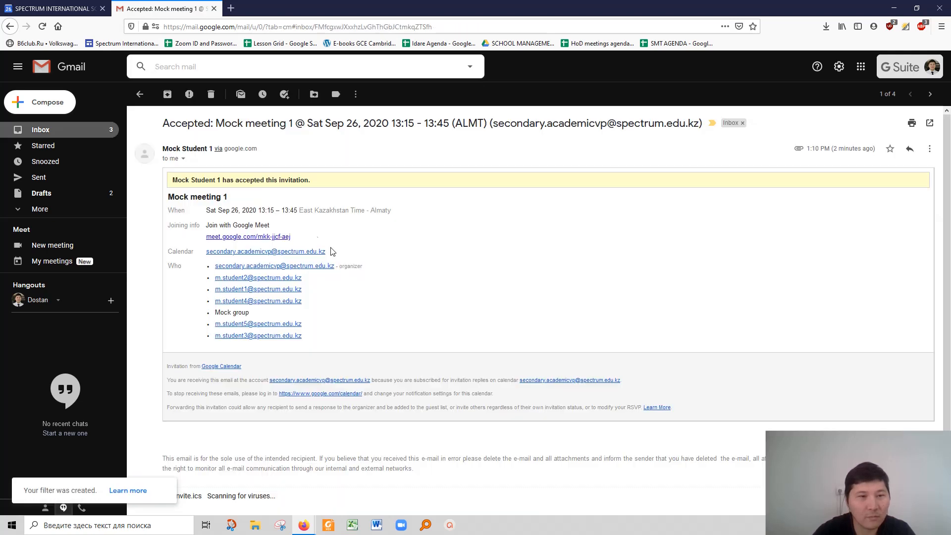
{"action": "left_click", "coordinate": [39, 132]}
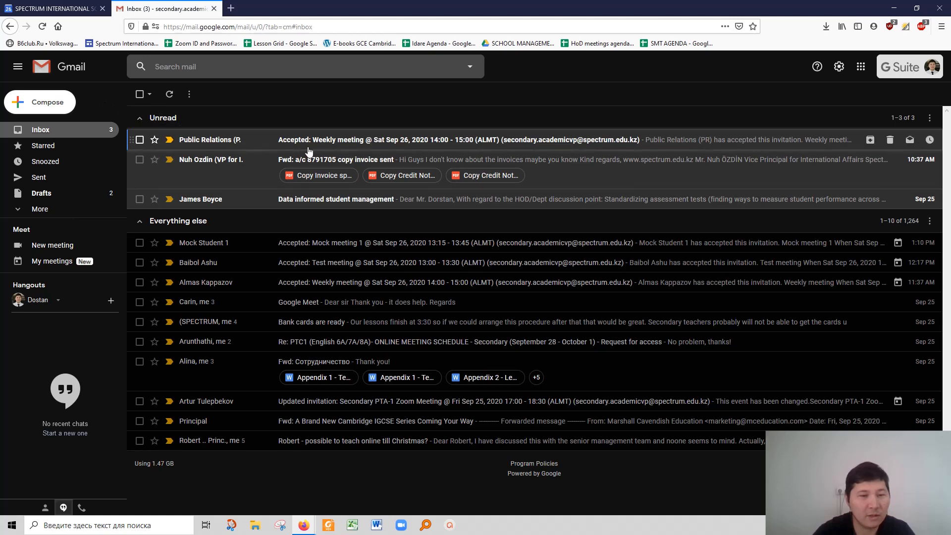
Step: Start a new event on Saturday, September 26 in the teacher's Google Calendar and add the mock group as guests
{"action": "left_click", "coordinate": [57, 9]}
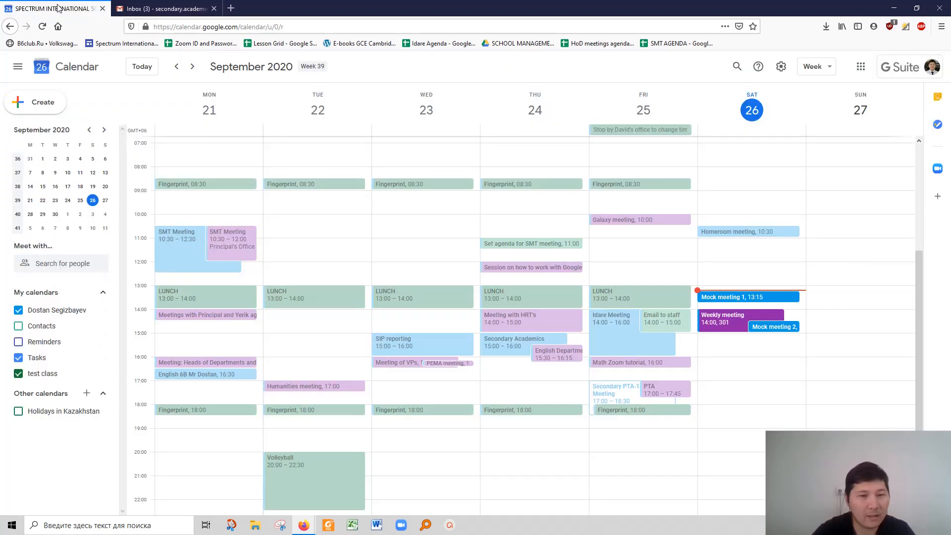
{"action": "left_click", "coordinate": [732, 308]}
{"action": "left_click", "coordinate": [616, 397]}
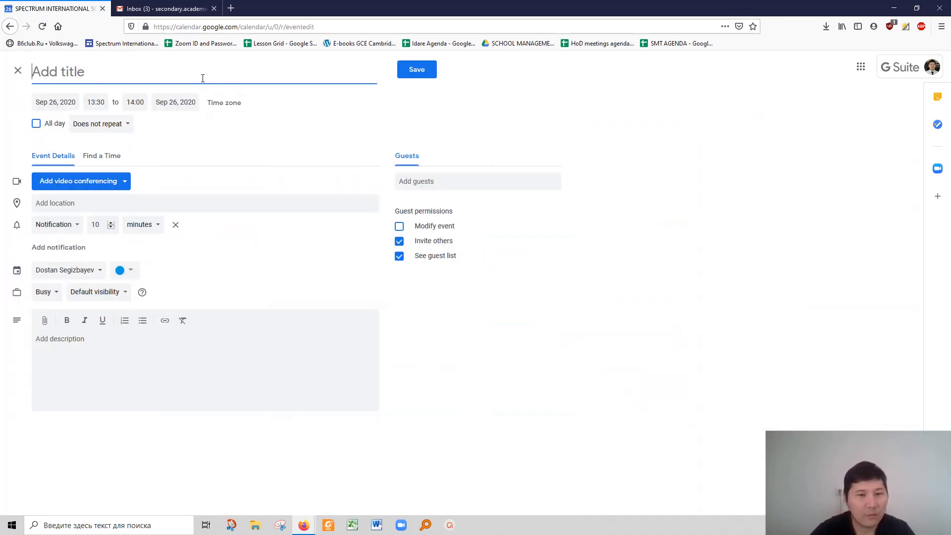
{"action": "left_click", "coordinate": [454, 185]}
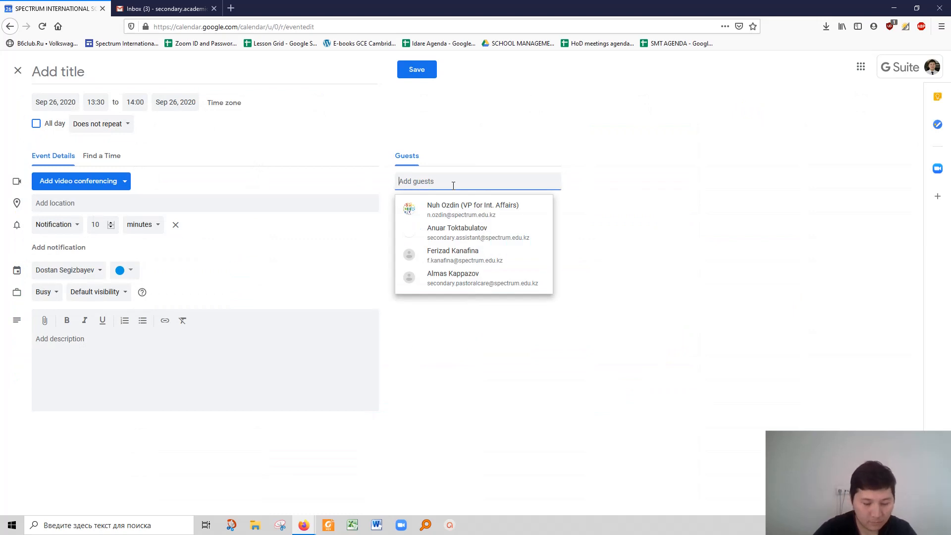
{"action": "type", "text": "mock"}
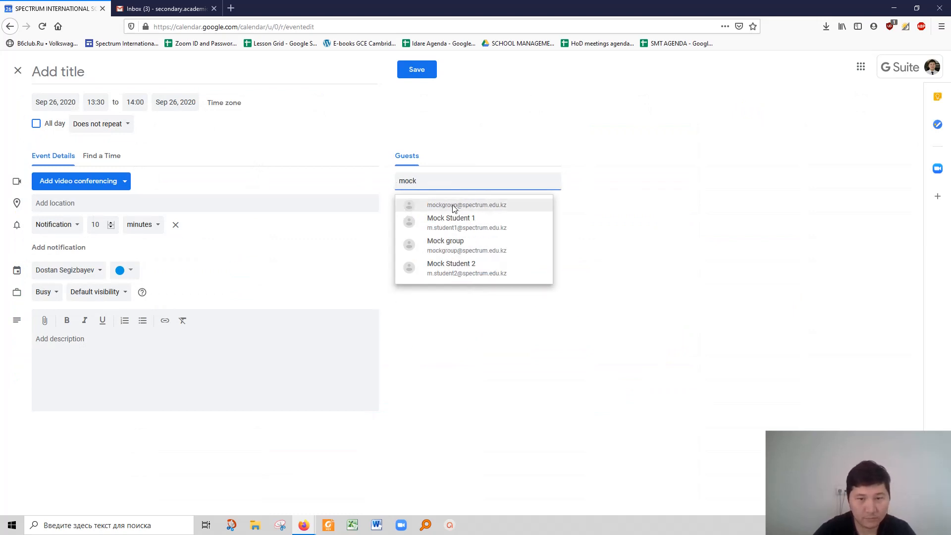
{"action": "left_click", "coordinate": [454, 208]}
Step: Title the new event "Mock meeting 3"
{"action": "left_click", "coordinate": [238, 75]}
{"action": "type", "text": "Mo"}
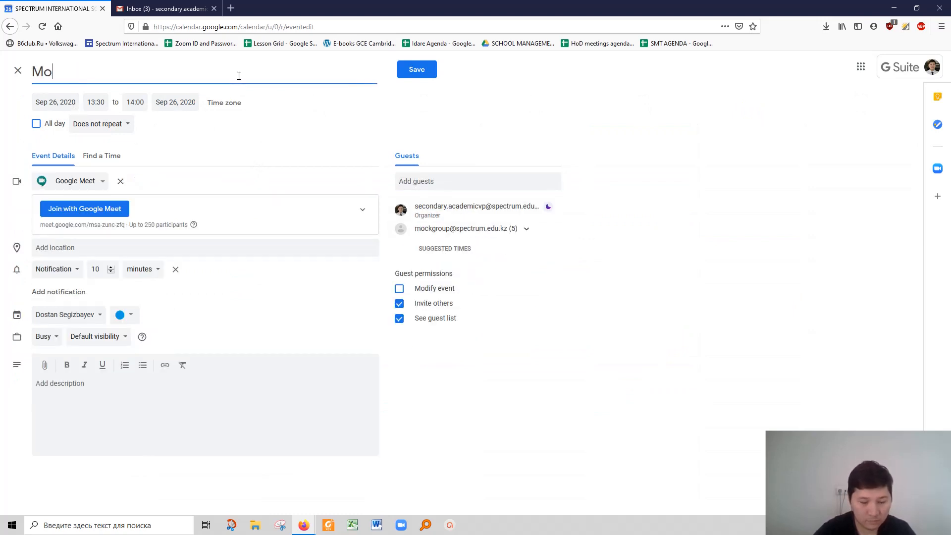
{"action": "type", "text": "tck m"}
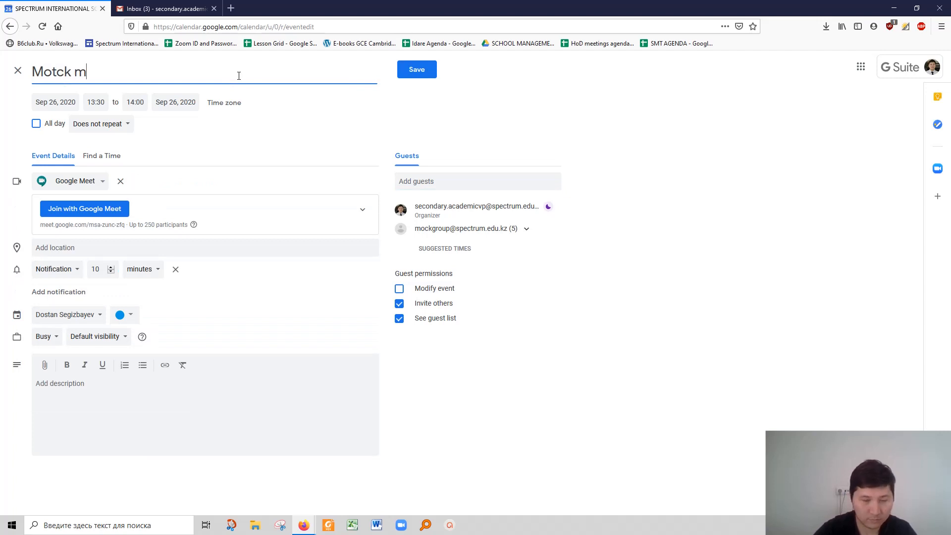
{"action": "key", "text": "BackSpace"}
{"action": "key", "text": "BackSpace"}
{"action": "key", "text": "BackSpace"}
{"action": "key", "text": "BackSpace"}
{"action": "type", "text": "ck meeting 3"}
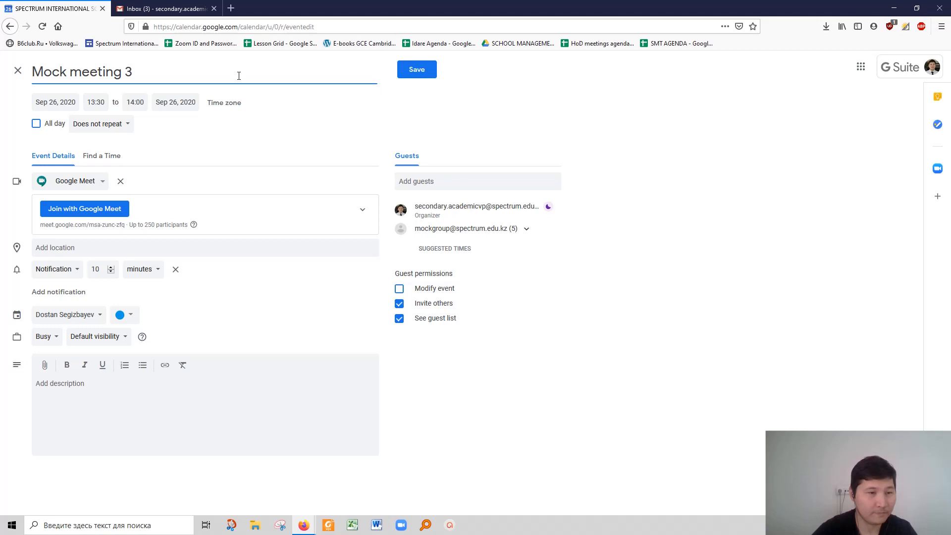
Step: Set the start time of Mock meeting 3 to 15:00 and save the event, sending invitation emails to the guests
{"action": "left_click", "coordinate": [95, 103]}
{"action": "scroll", "coordinate": [107, 168], "scroll_direction": "down", "scroll_amount": 3}
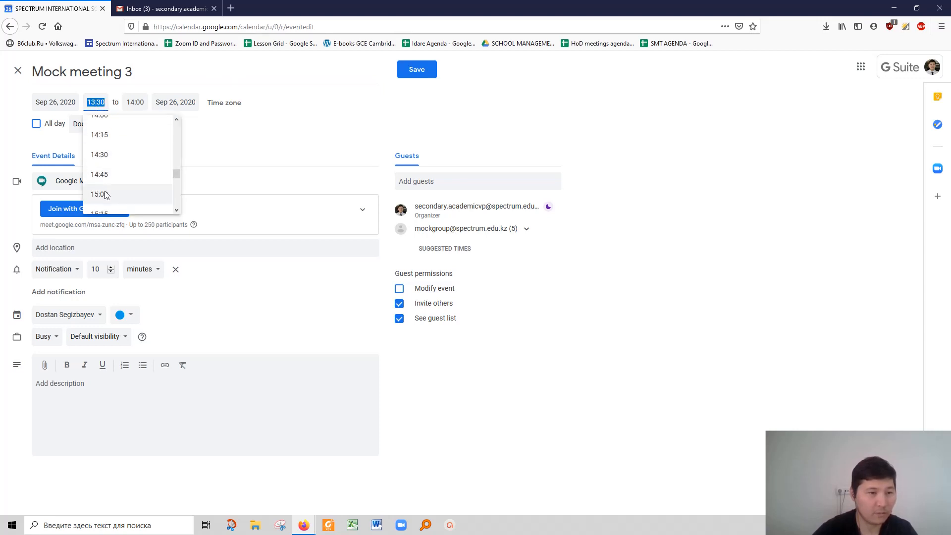
{"action": "left_click", "coordinate": [101, 194]}
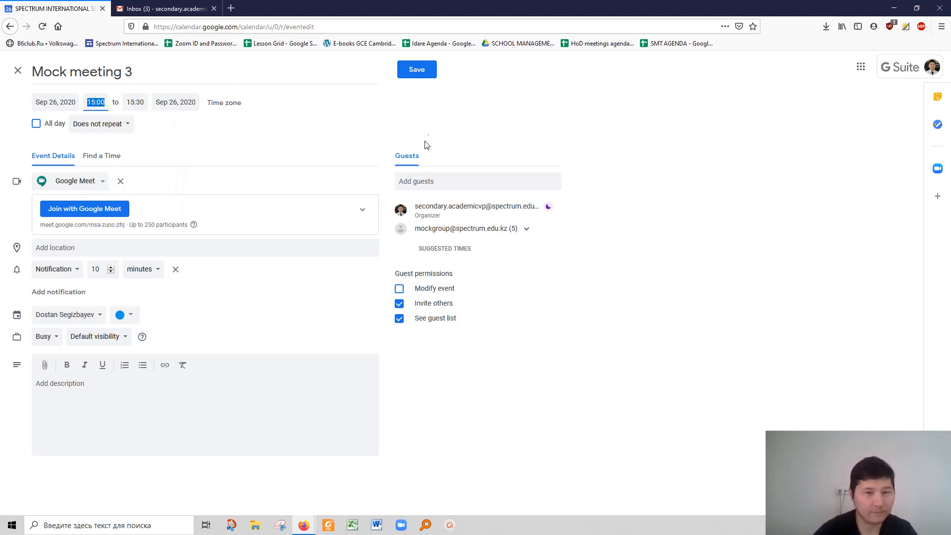
{"action": "left_click", "coordinate": [421, 75]}
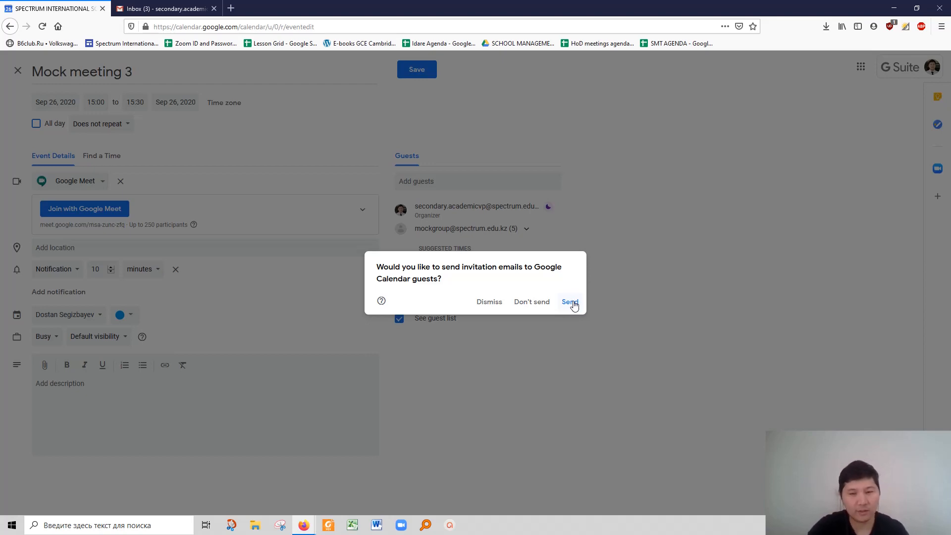
{"action": "left_click", "coordinate": [571, 303]}
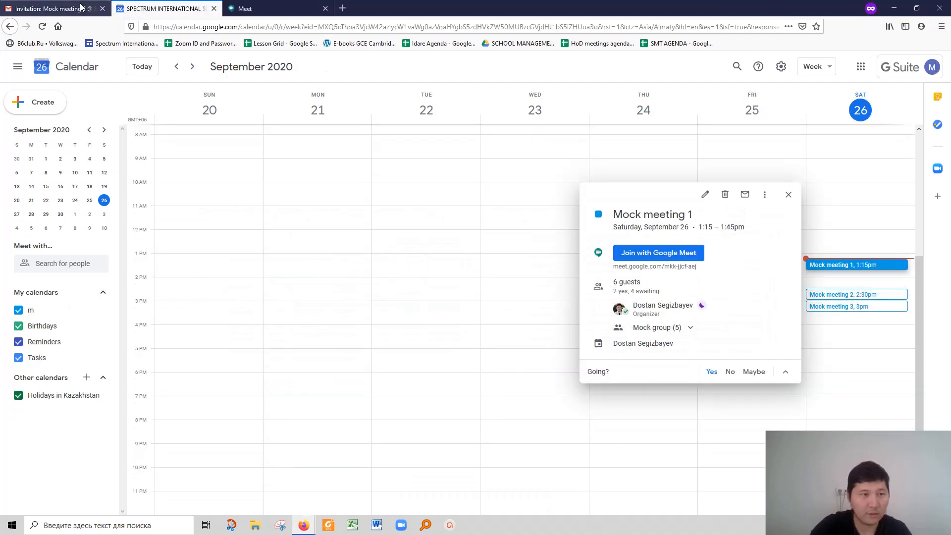
Step: Refresh the student's Gmail inbox, accept the Mock meeting 3 invitation with Yes, and view the event in the student's calendar
{"action": "left_click", "coordinate": [83, 12]}
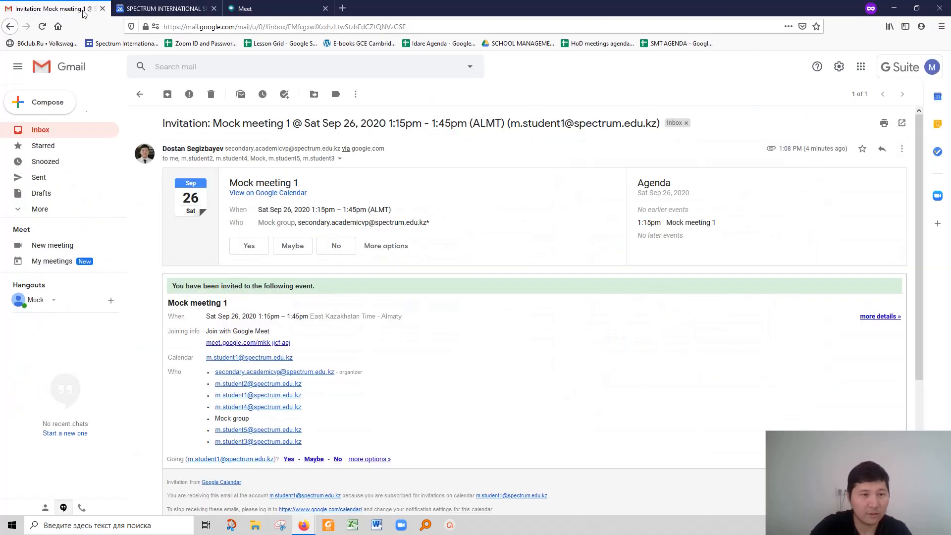
{"action": "left_click", "coordinate": [57, 129]}
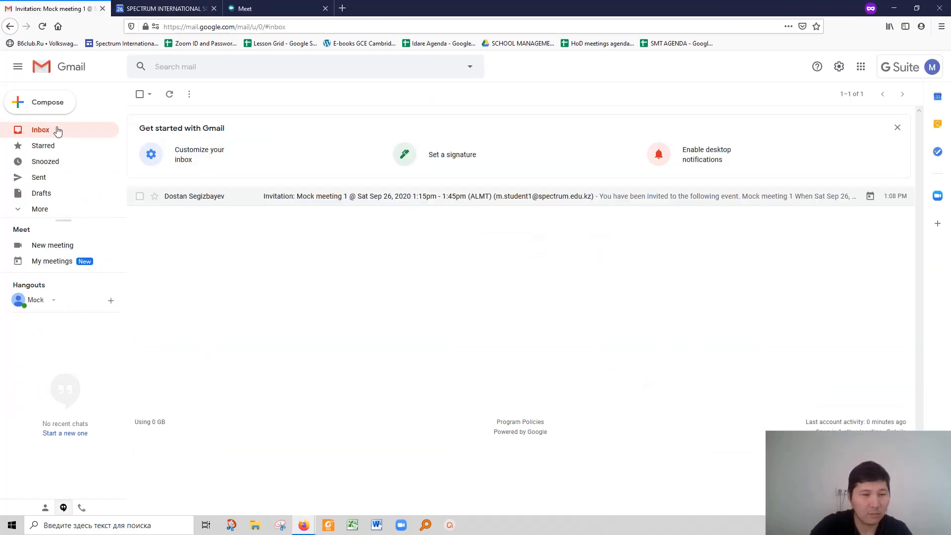
{"action": "left_click", "coordinate": [170, 95]}
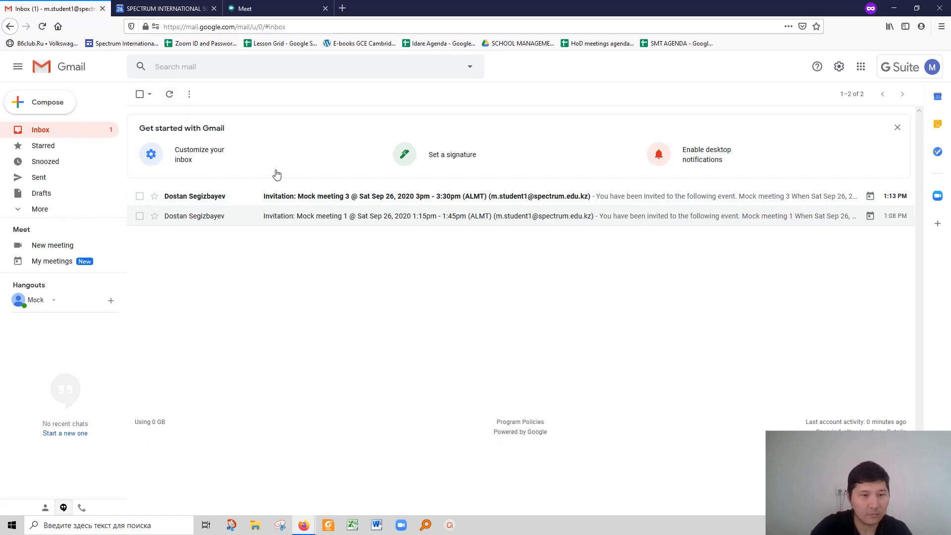
{"action": "left_click", "coordinate": [350, 197]}
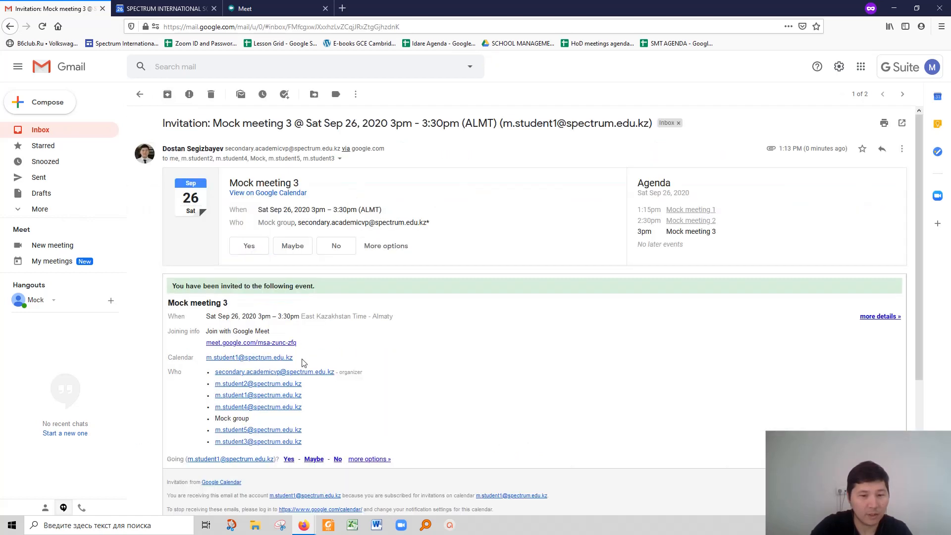
{"action": "left_click", "coordinate": [288, 459]}
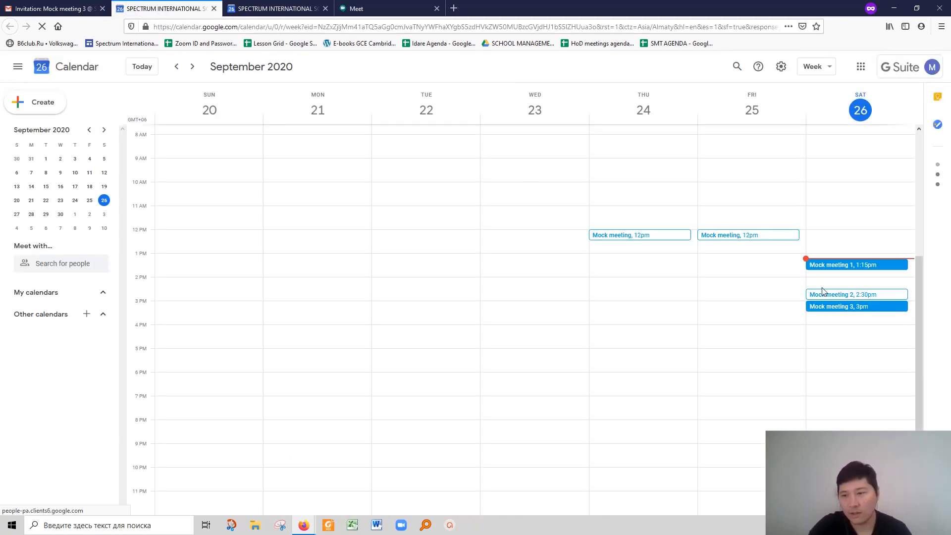
{"action": "left_click", "coordinate": [825, 307]}
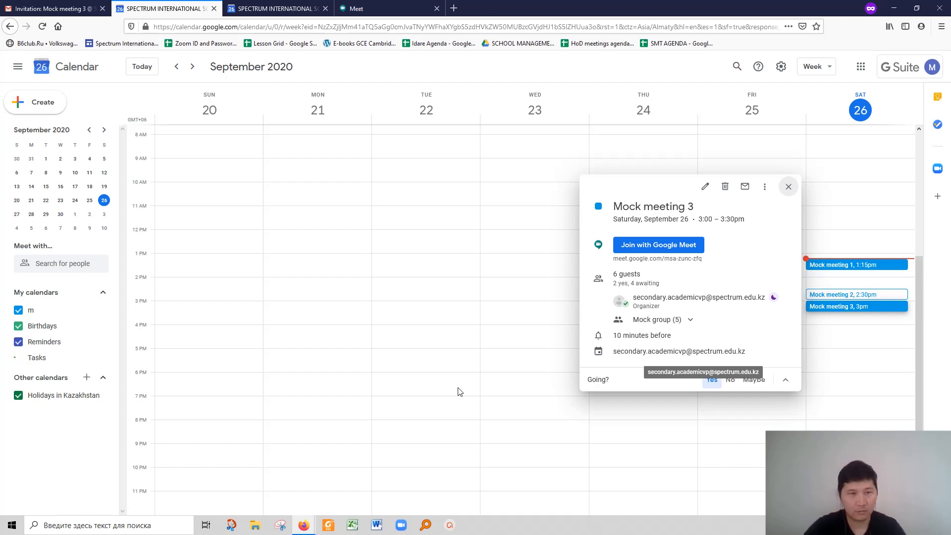
Step: Check the teacher's refreshed Gmail inbox and All Mail for the Mock meeting 3 acceptance email, and return to the teacher's calendar
{"action": "key", "text": "alt+Tab"}
{"action": "left_click", "coordinate": [157, 5]}
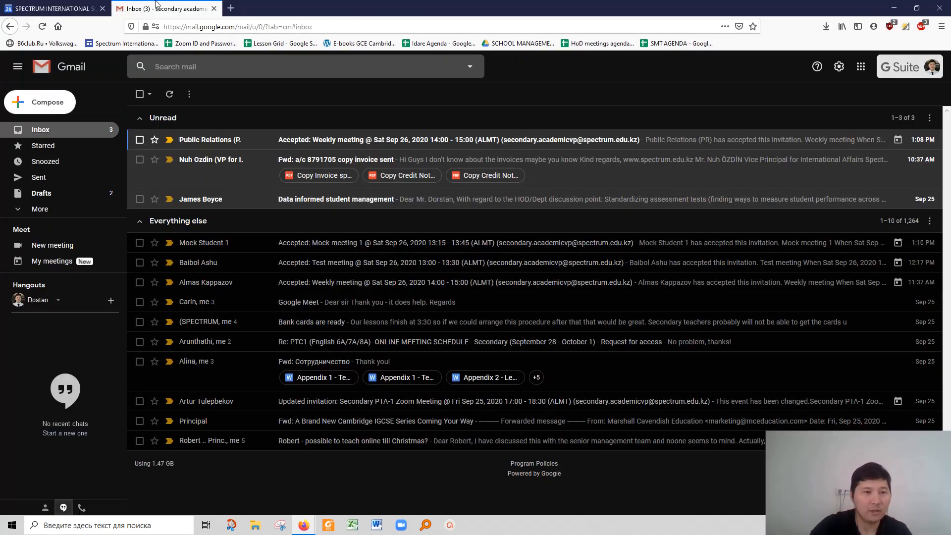
{"action": "left_click", "coordinate": [170, 95]}
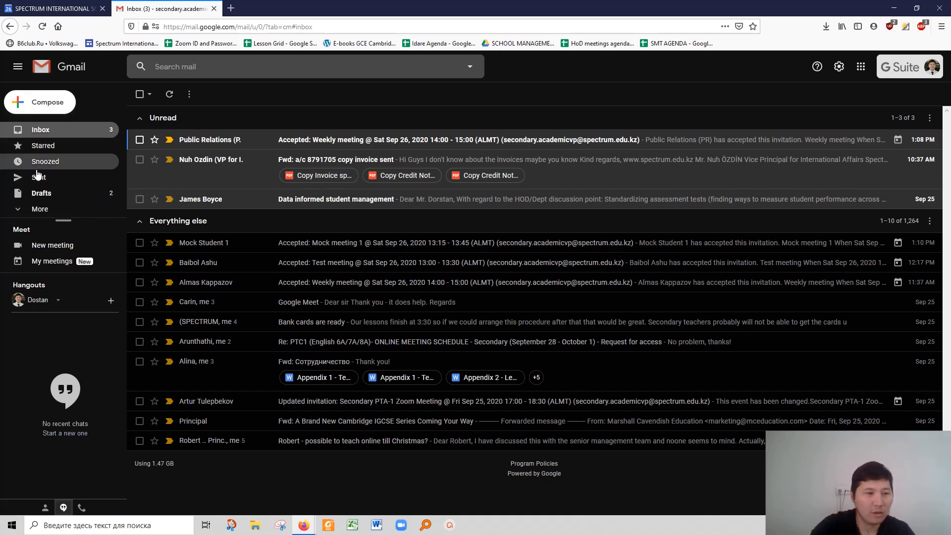
{"action": "left_click", "coordinate": [17, 213]}
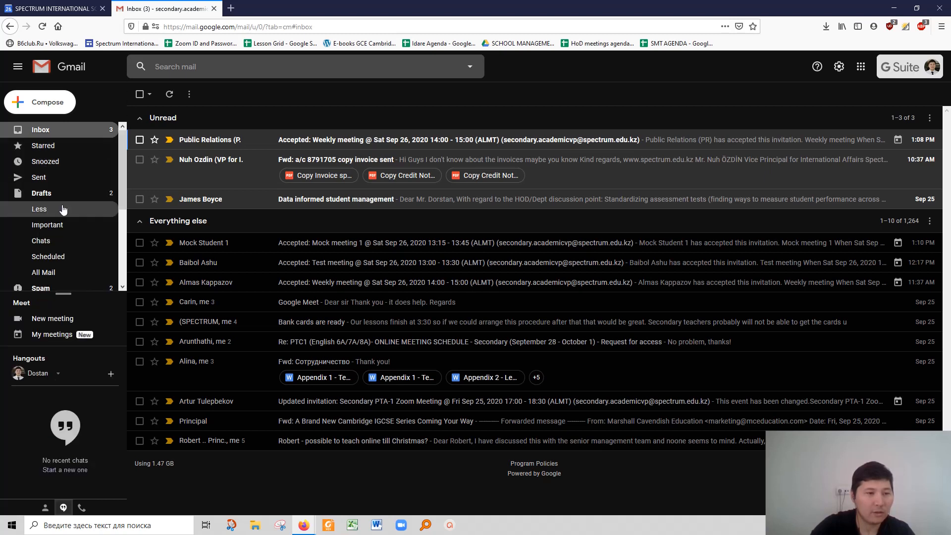
{"action": "left_click", "coordinate": [42, 272]}
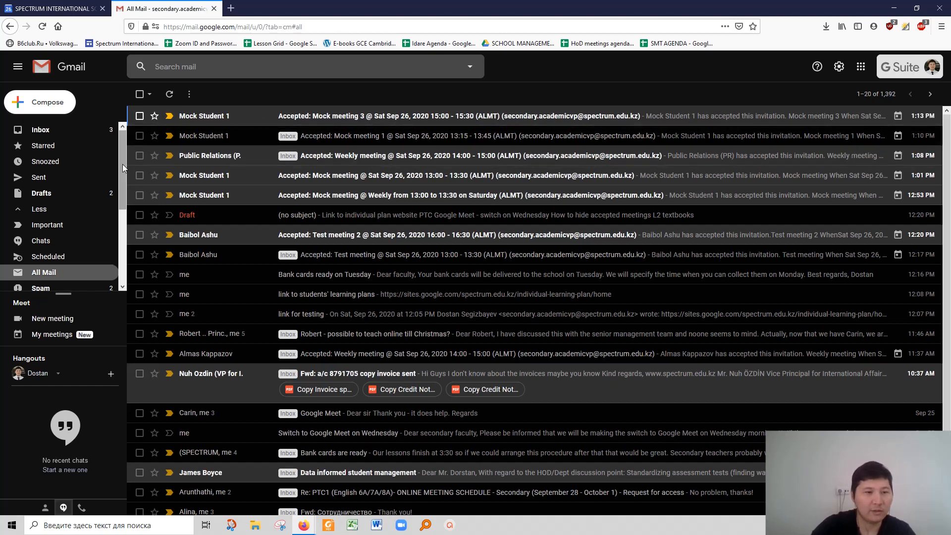
{"action": "left_click", "coordinate": [40, 130]}
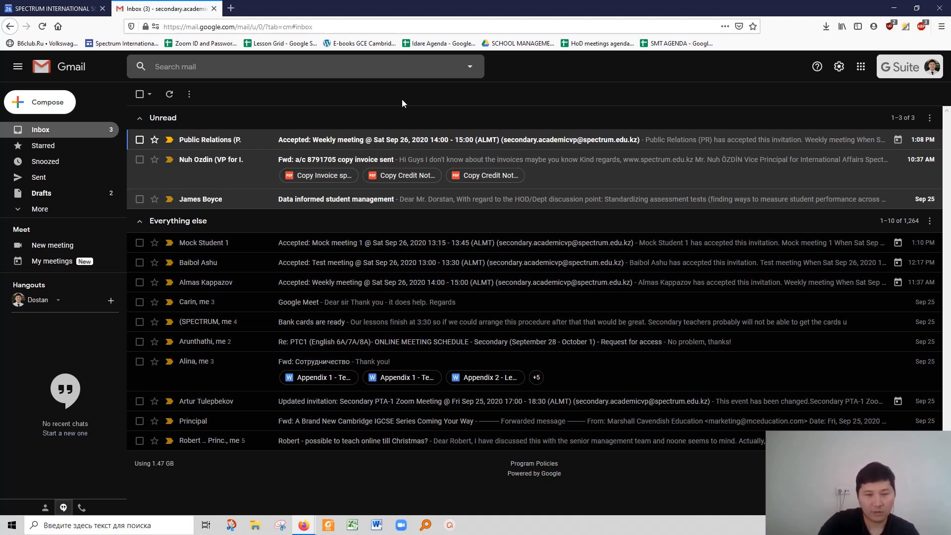
{"action": "left_click", "coordinate": [55, 9]}
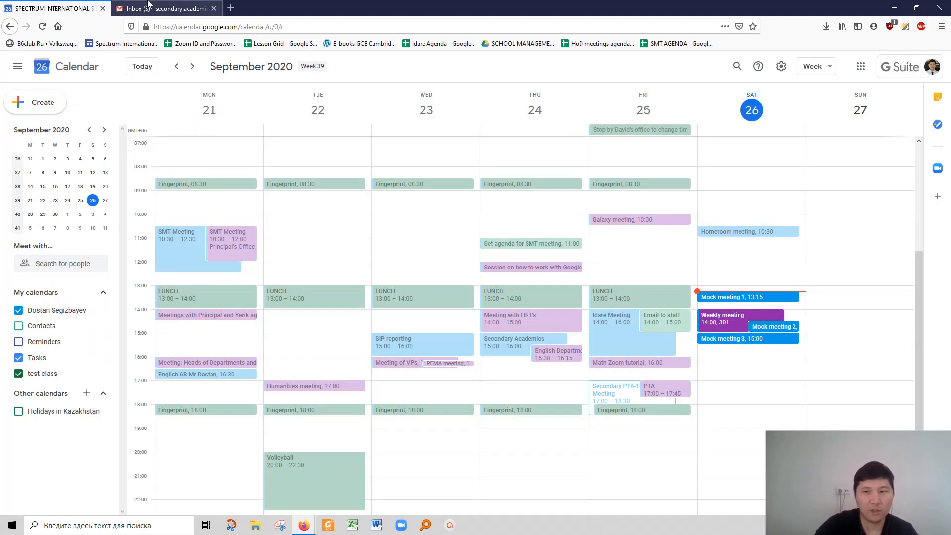